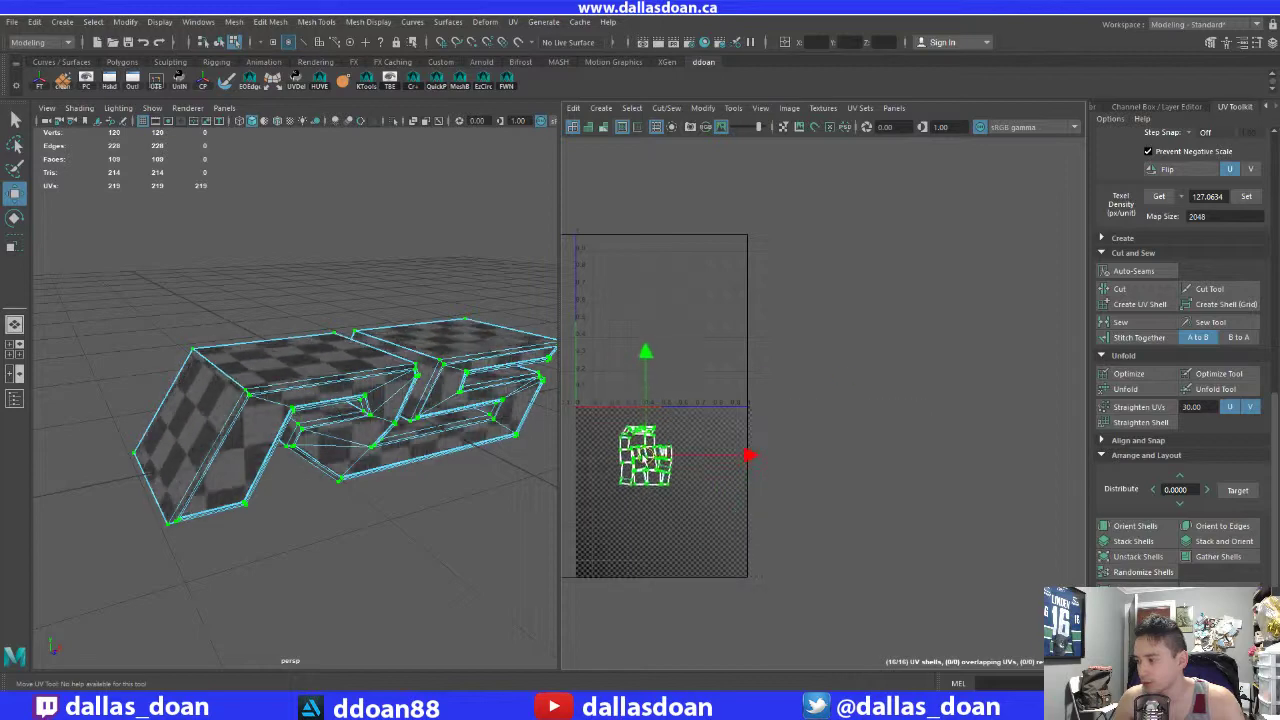
Step: Start a selection export of the RS emblem mesh in object mode, with the Camero_2016 meshes folder as destination
left_click_drag(336, 410, 364, 440, "alt")
key("F8")
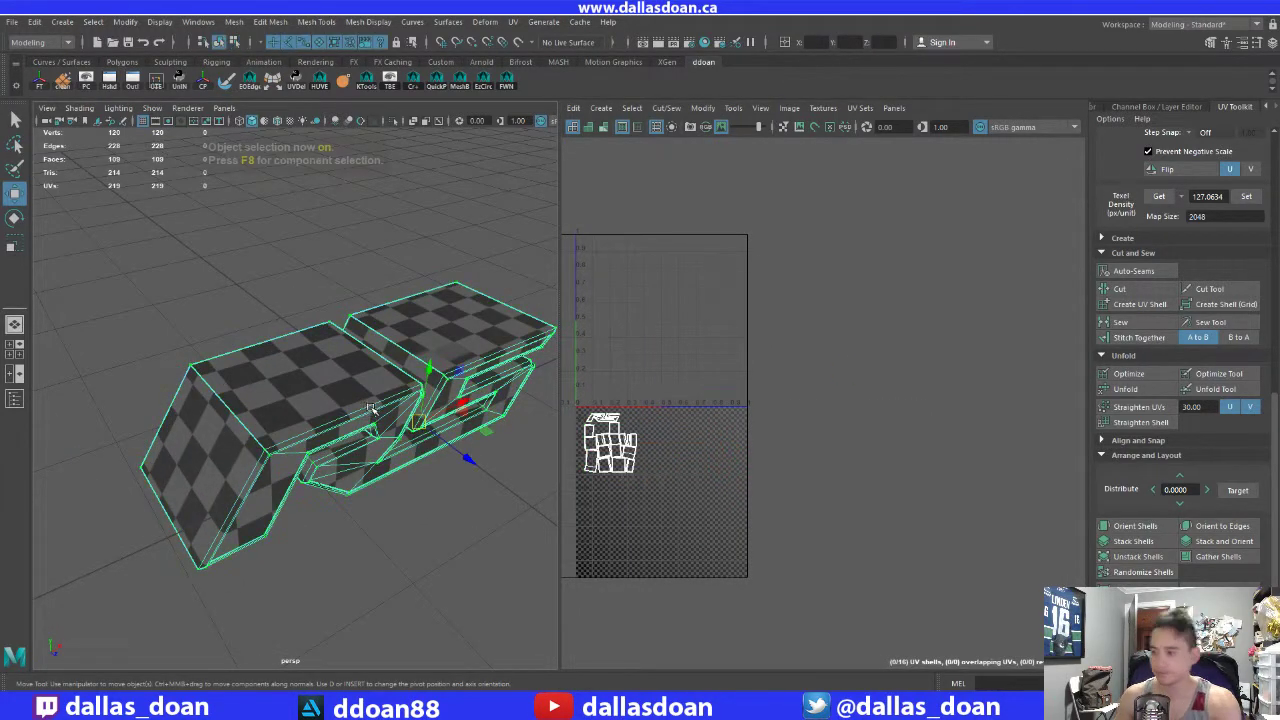
left_click(12, 22)
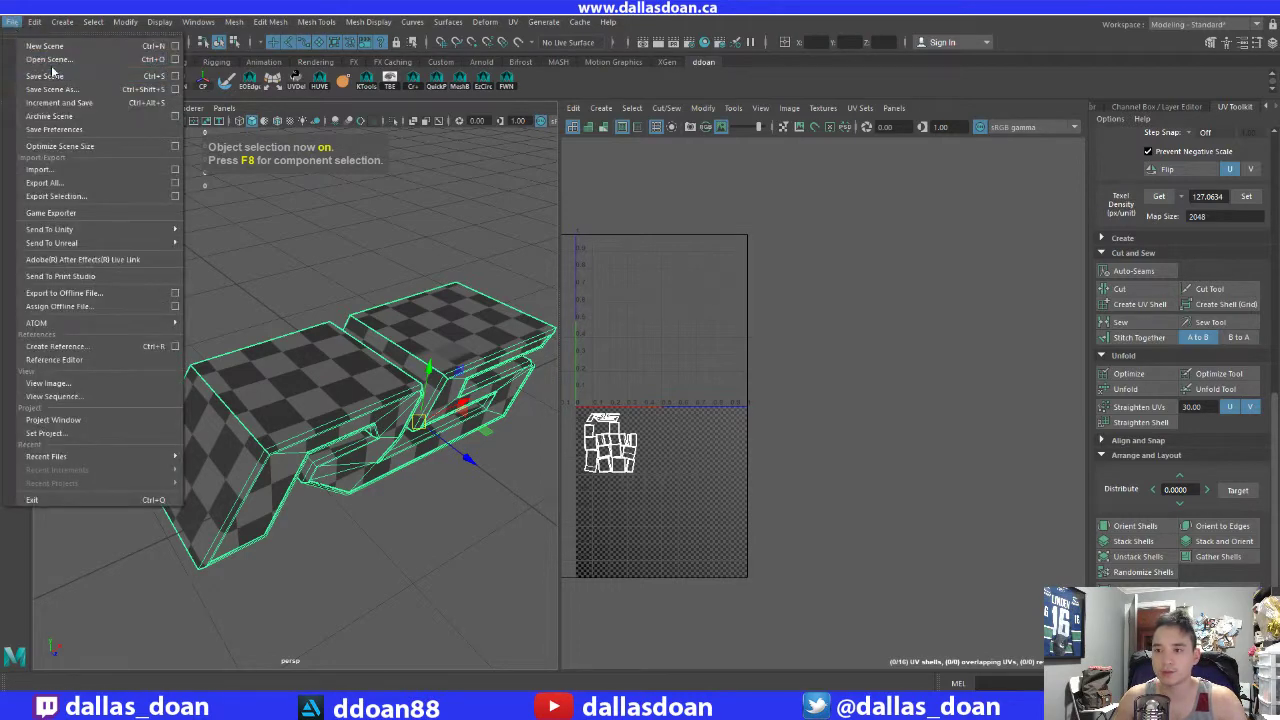
left_click(12, 22)
left_click(15, 27)
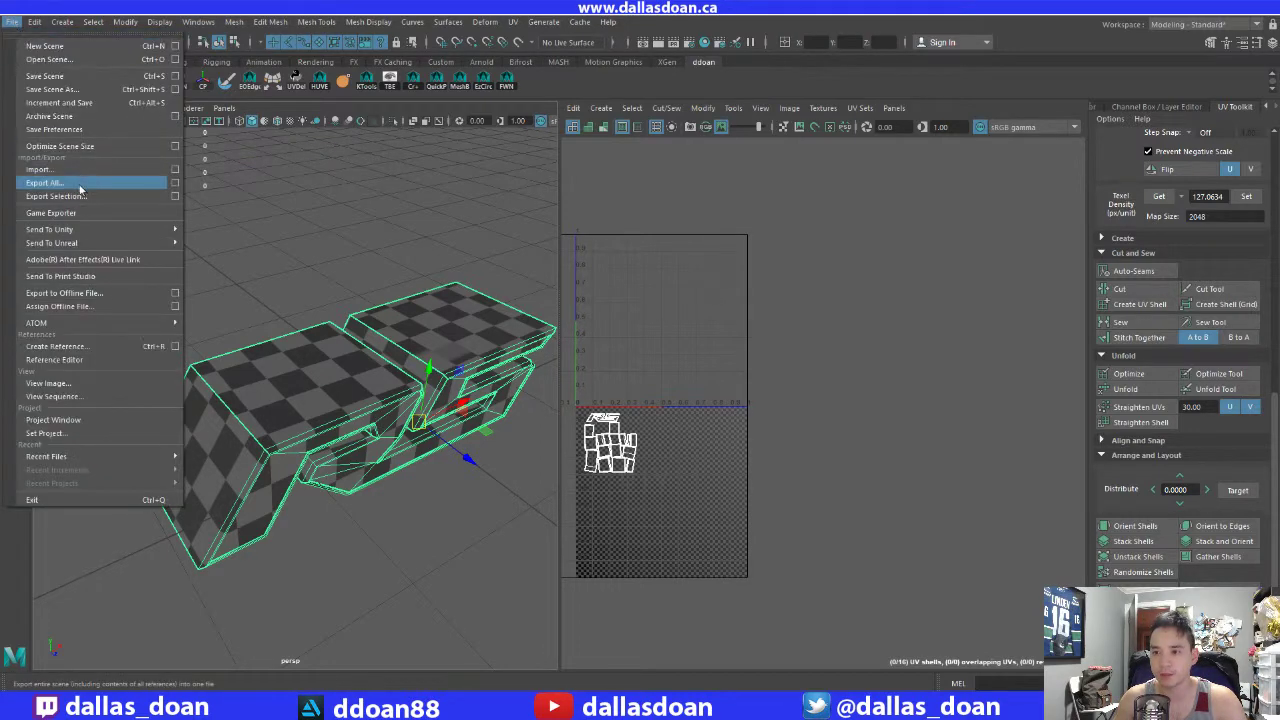
left_click(85, 194)
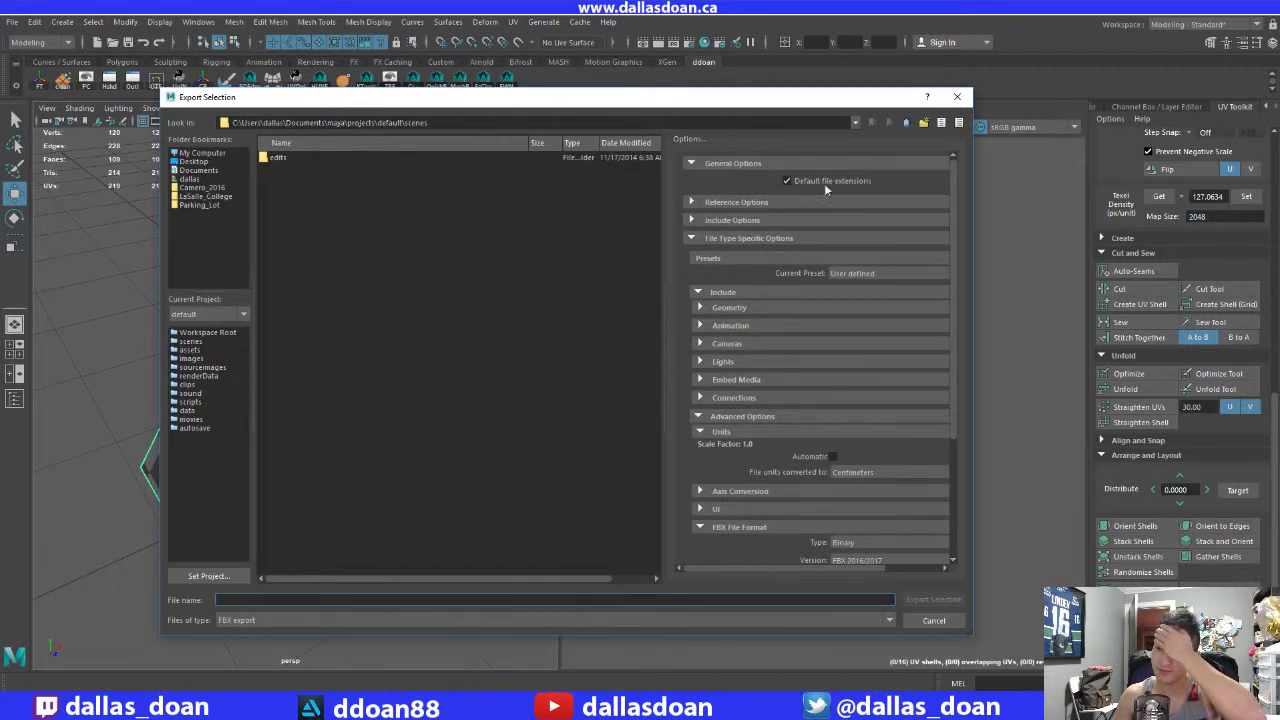
left_click(907, 122)
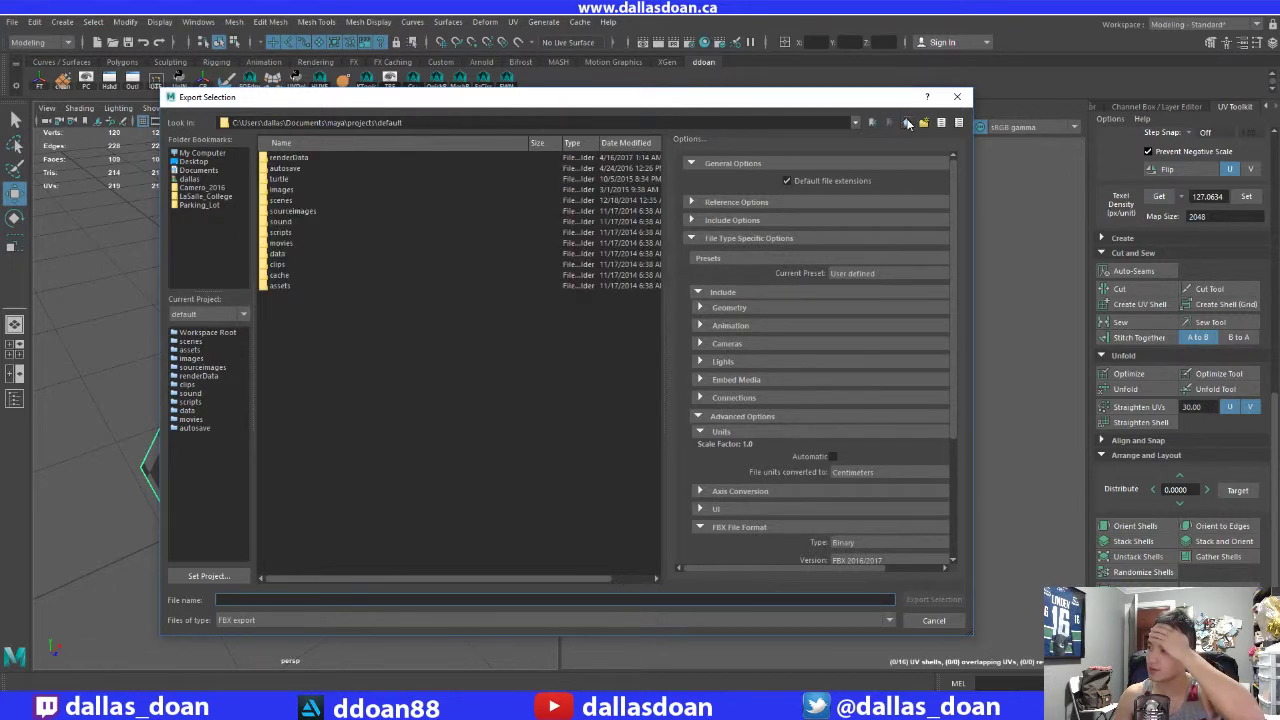
left_click(202, 187)
double_click(285, 211)
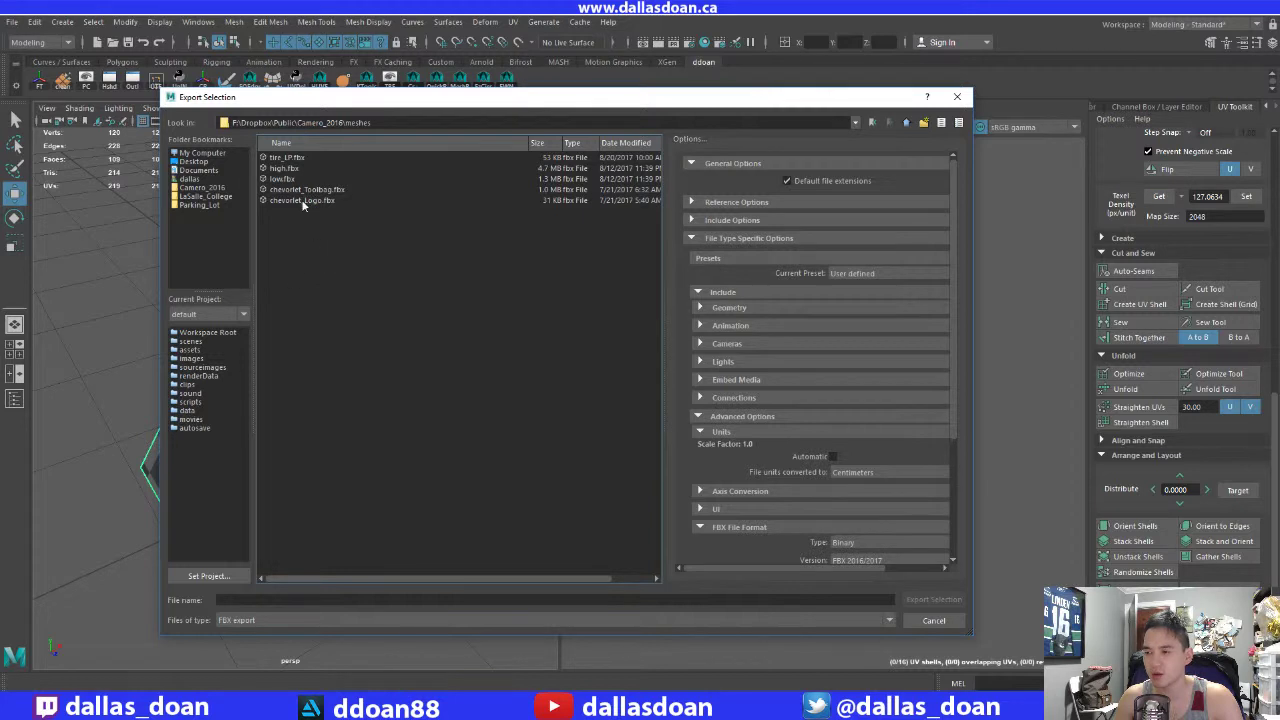
Step: Name the export file chevorlet_RS_Emblem.fbx, based on the existing logo file's name, and export the emblem as FBX
left_click(302, 201)
left_click(253, 600)
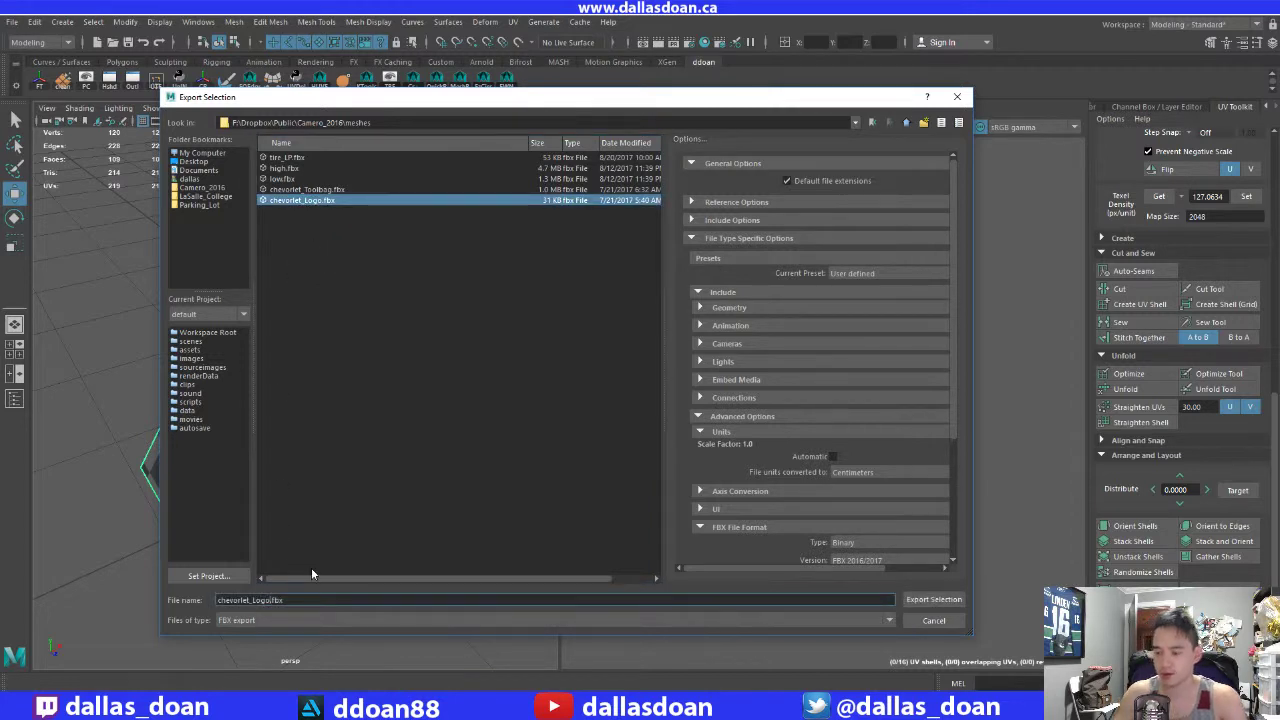
key("BackSpace")
key("BackSpace")
key("BackSpace")
key("BackSpace")
type("RS_Emblem")
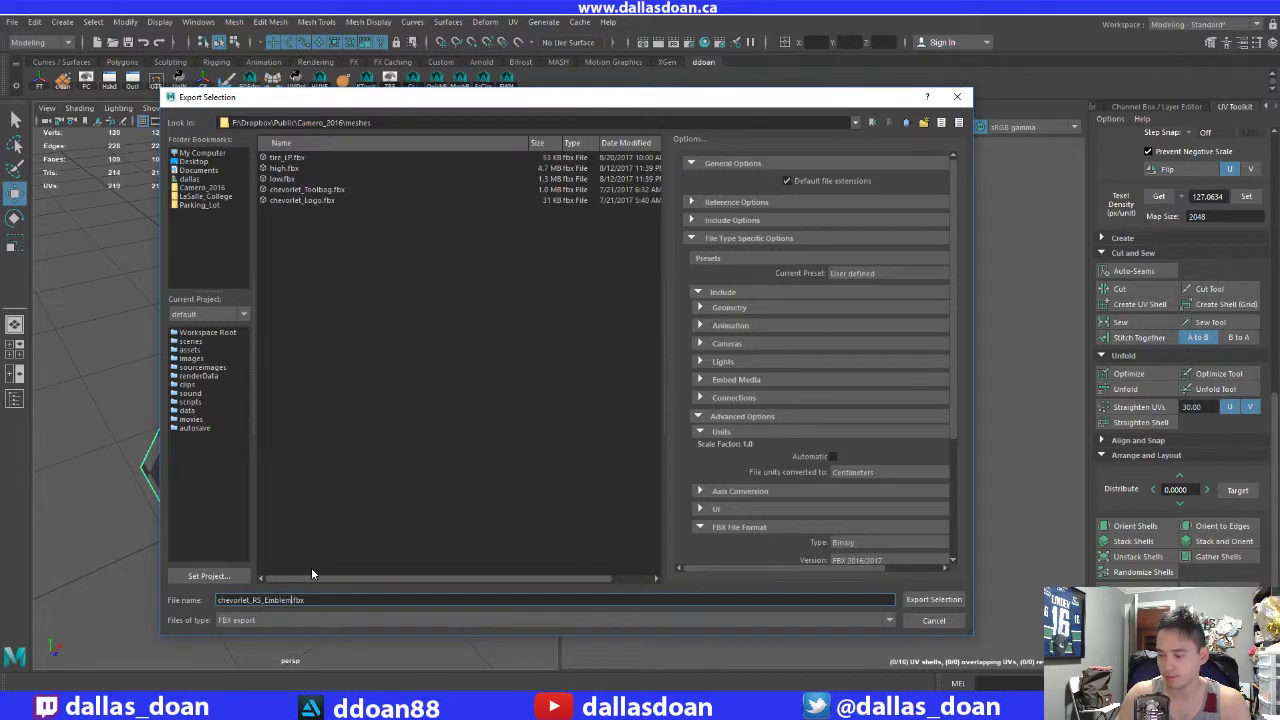
key("Return")
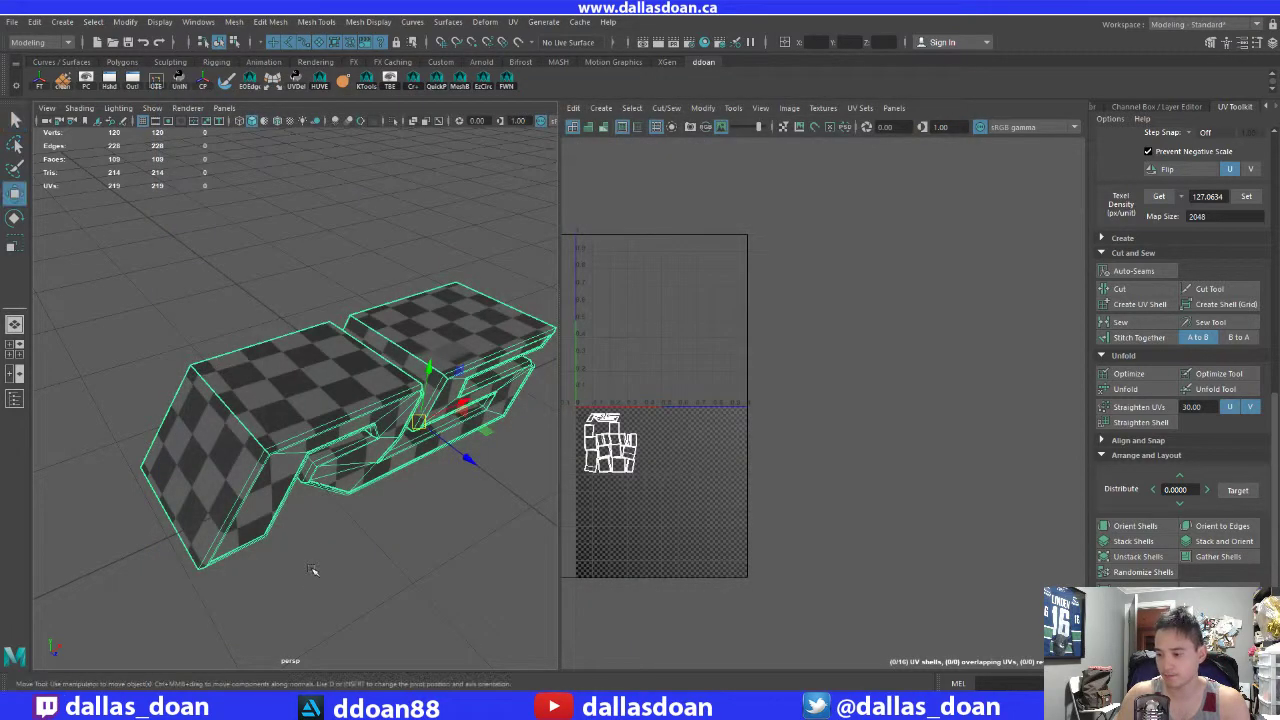
Step: Open the Camero_2016.ma scene from the project's scenes folder and dismiss the color management notice
left_click(12, 21)
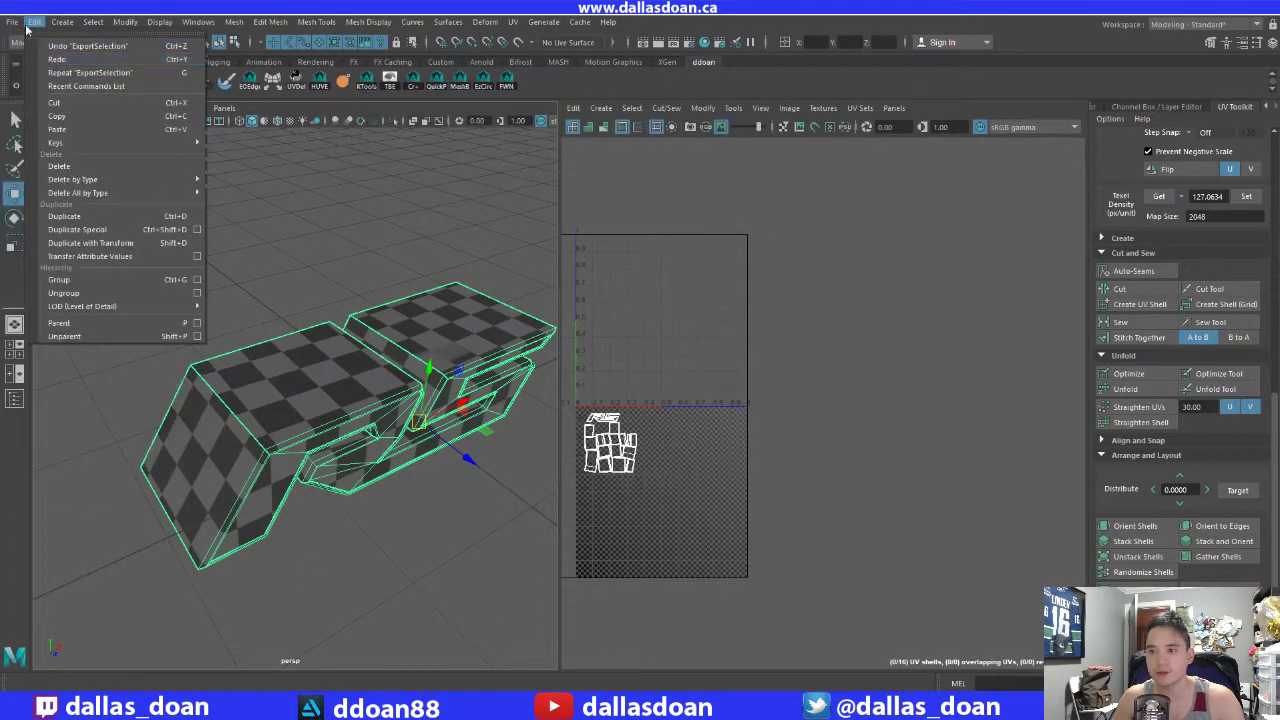
left_click(40, 60)
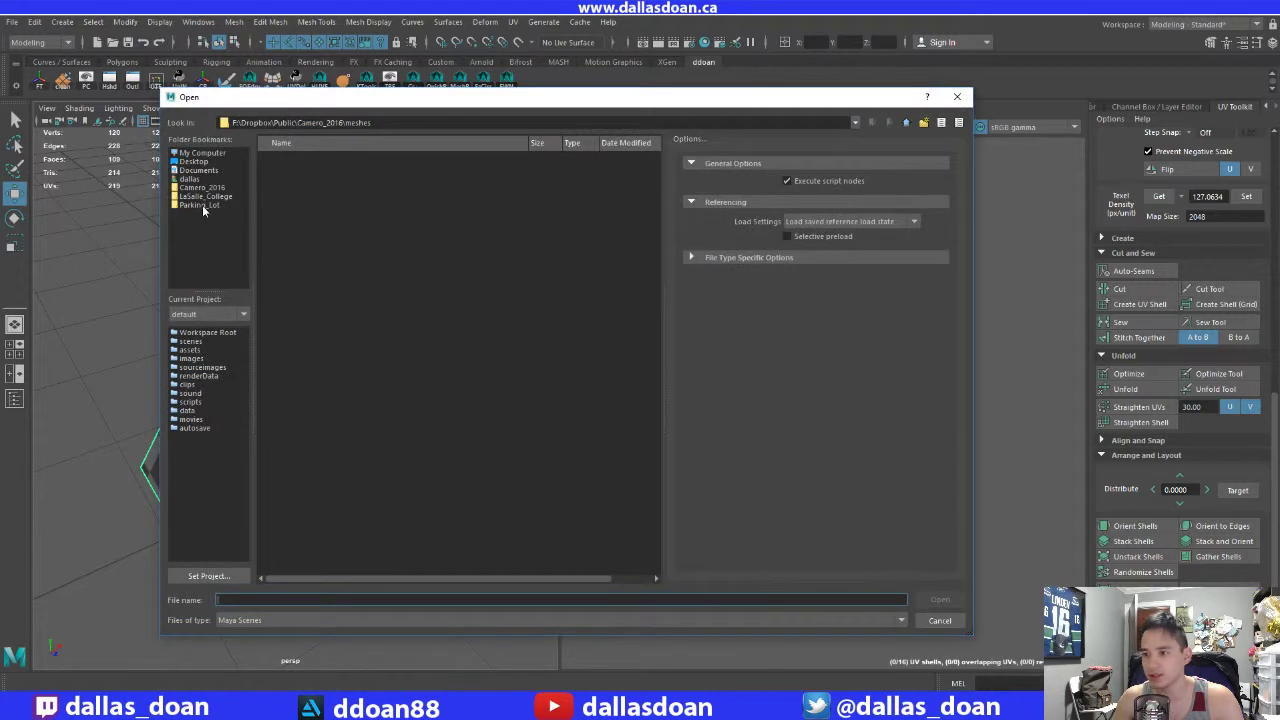
left_click(906, 122)
double_click(281, 176)
left_click(300, 168)
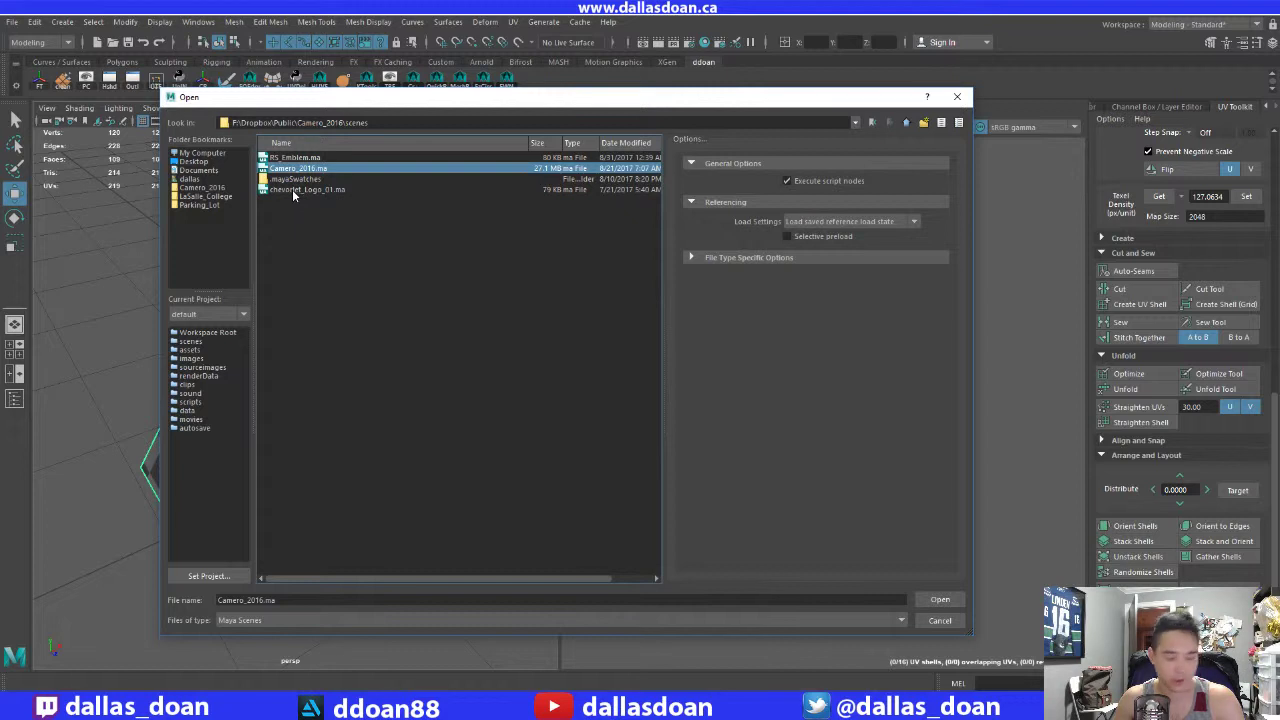
key("Return")
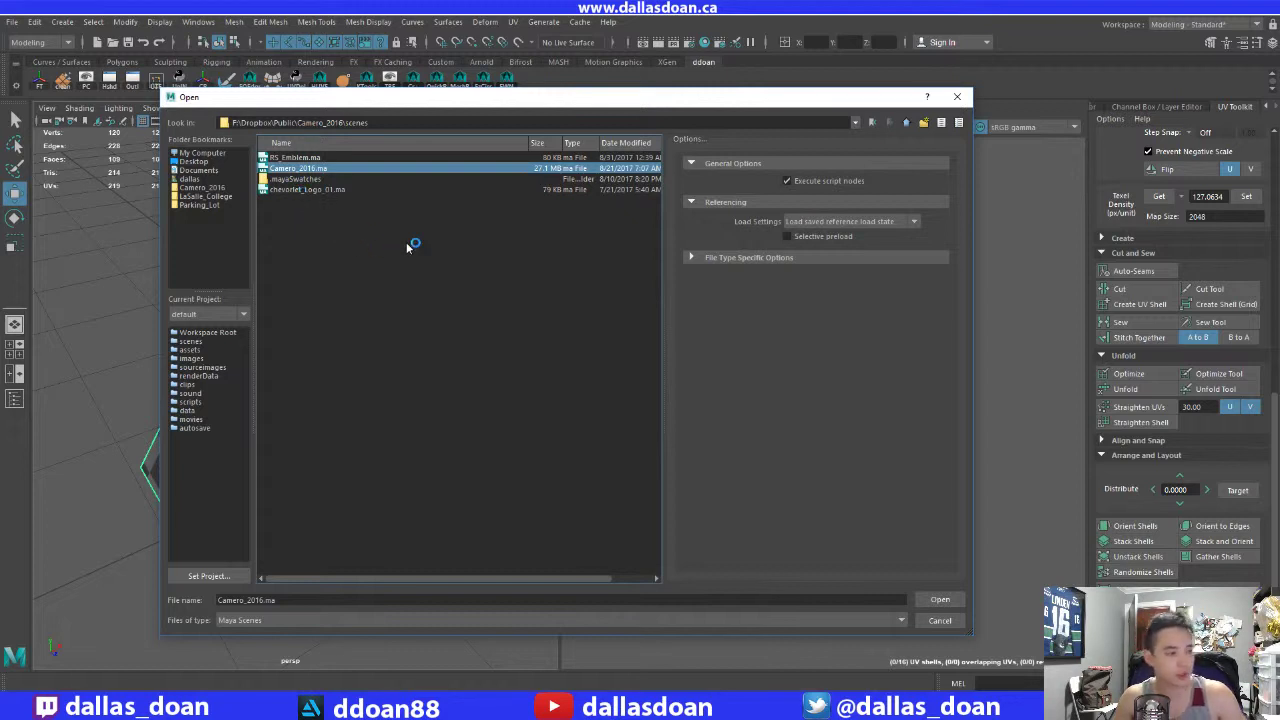
left_click(303, 158)
left_click(313, 178)
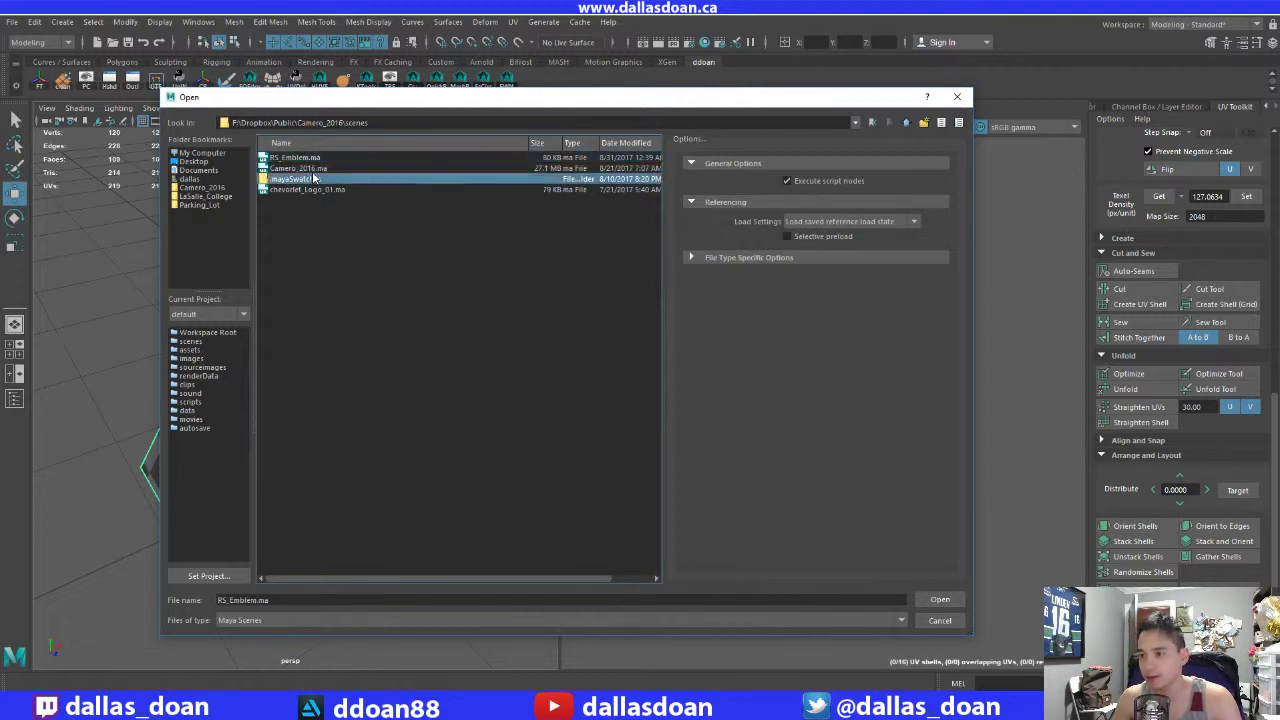
left_click(298, 168)
left_click(962, 599)
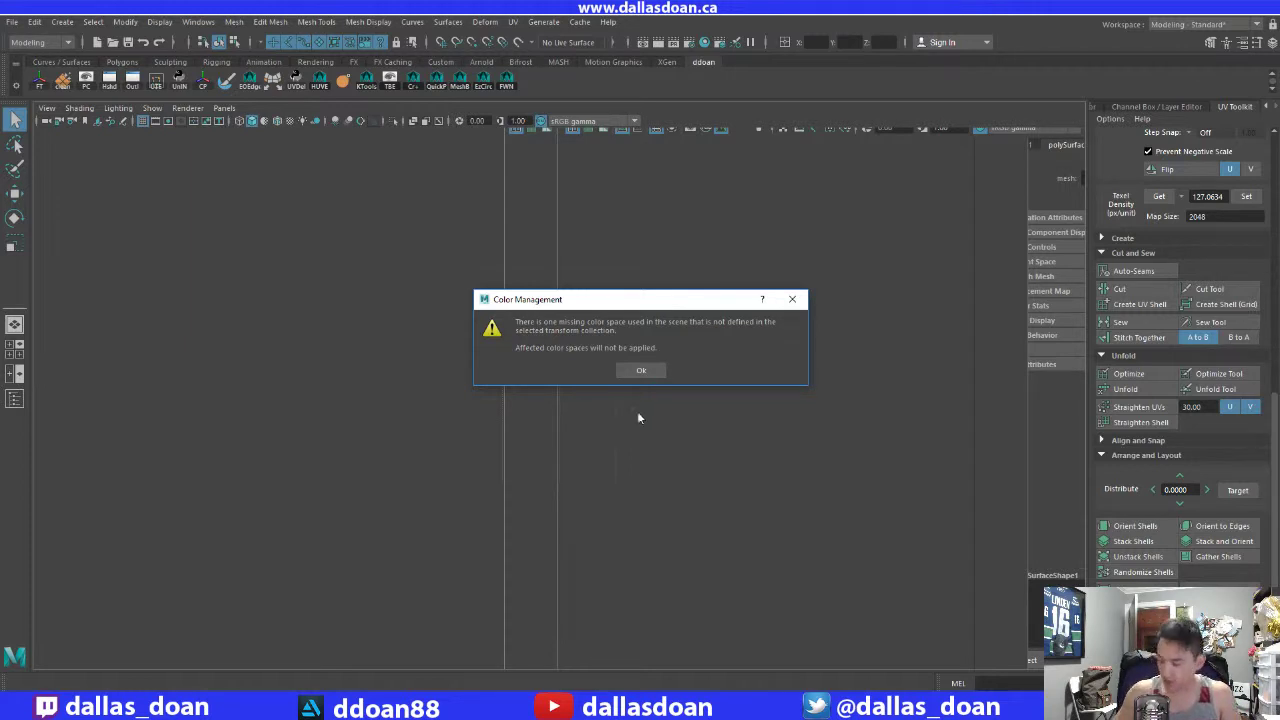
left_click(640, 372)
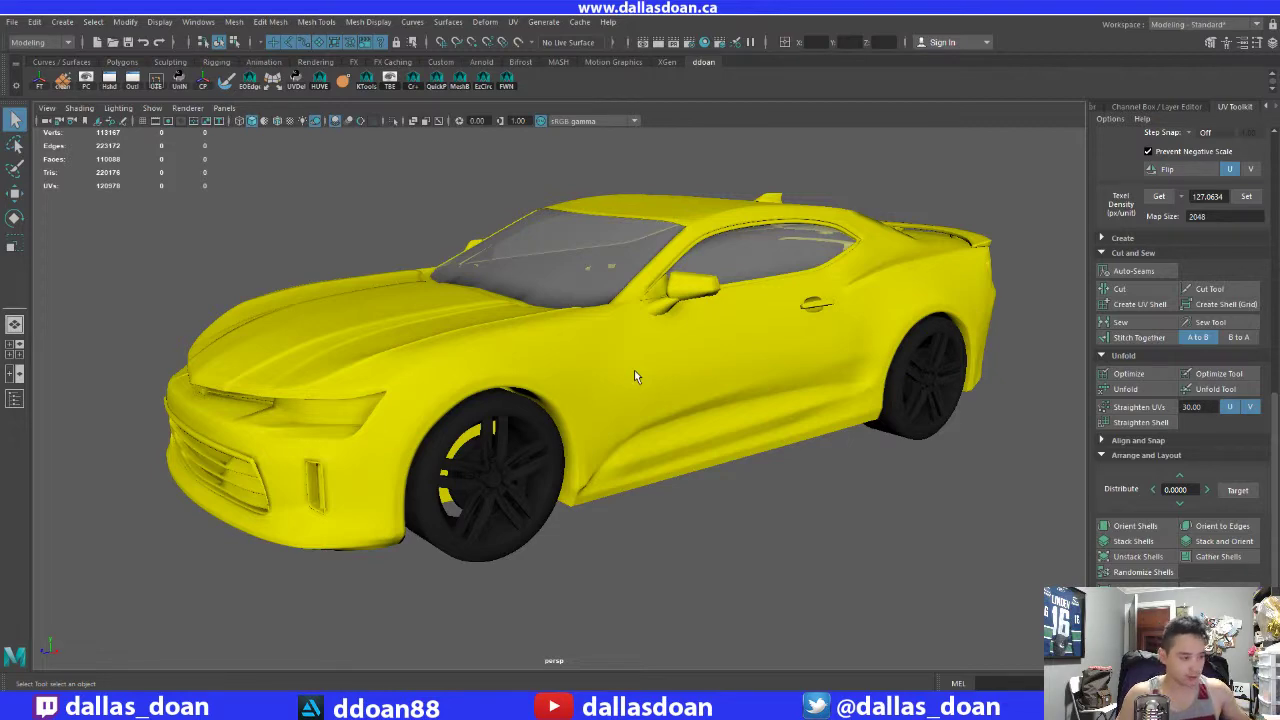
Step: Inspect the car body from above, clear the selection and delete the window glass material
left_click(490, 312)
key("w")
key("f")
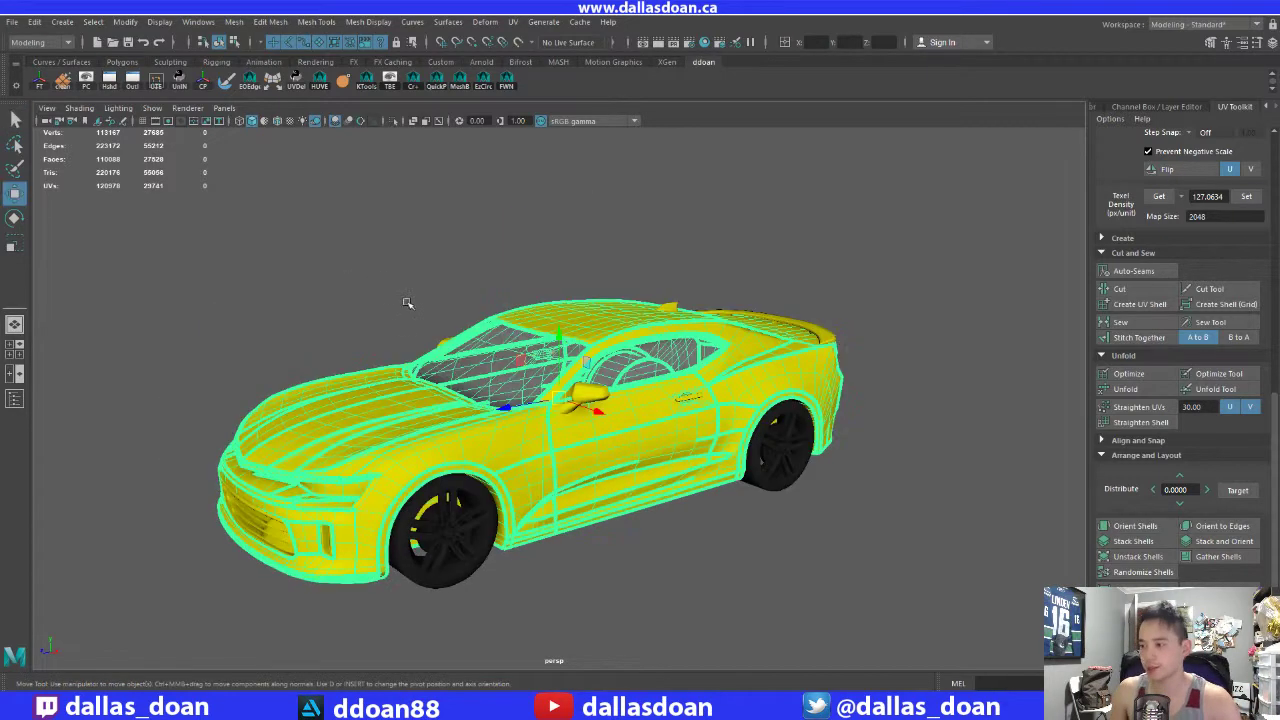
left_click_drag(370, 304, 430, 296, "alt")
left_click_drag(393, 360, 452, 395, "alt")
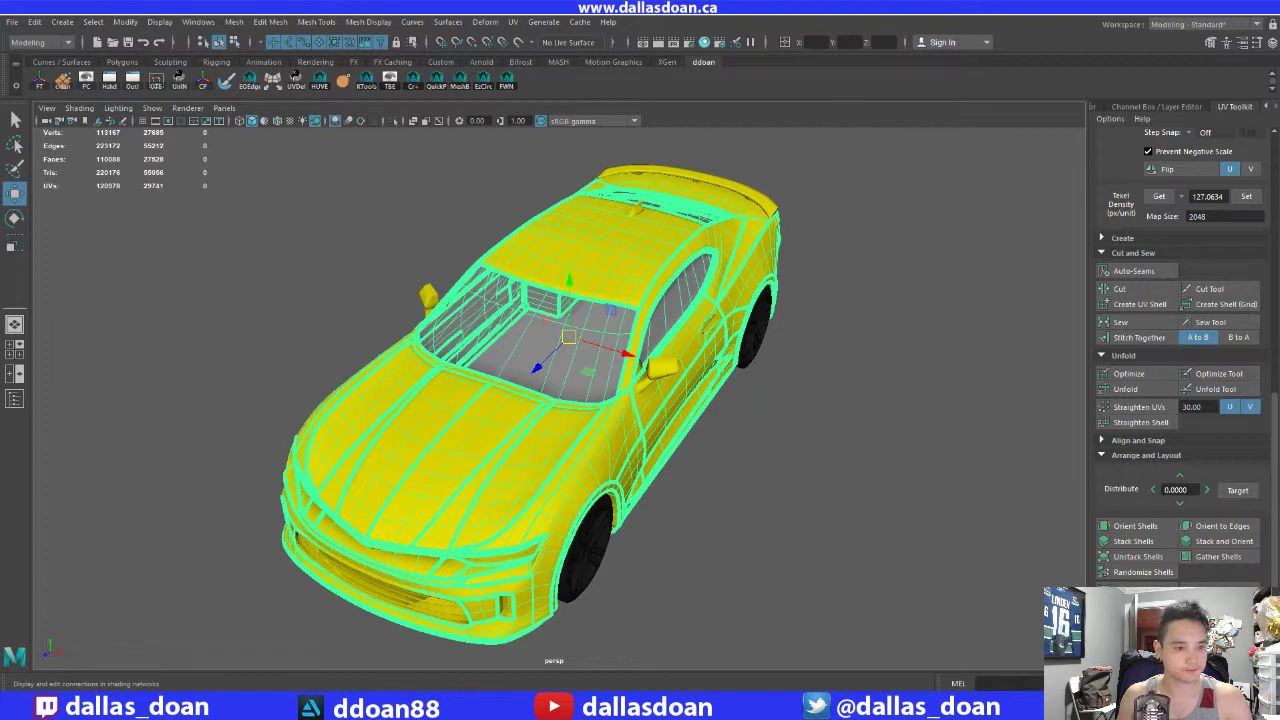
key("Escape")
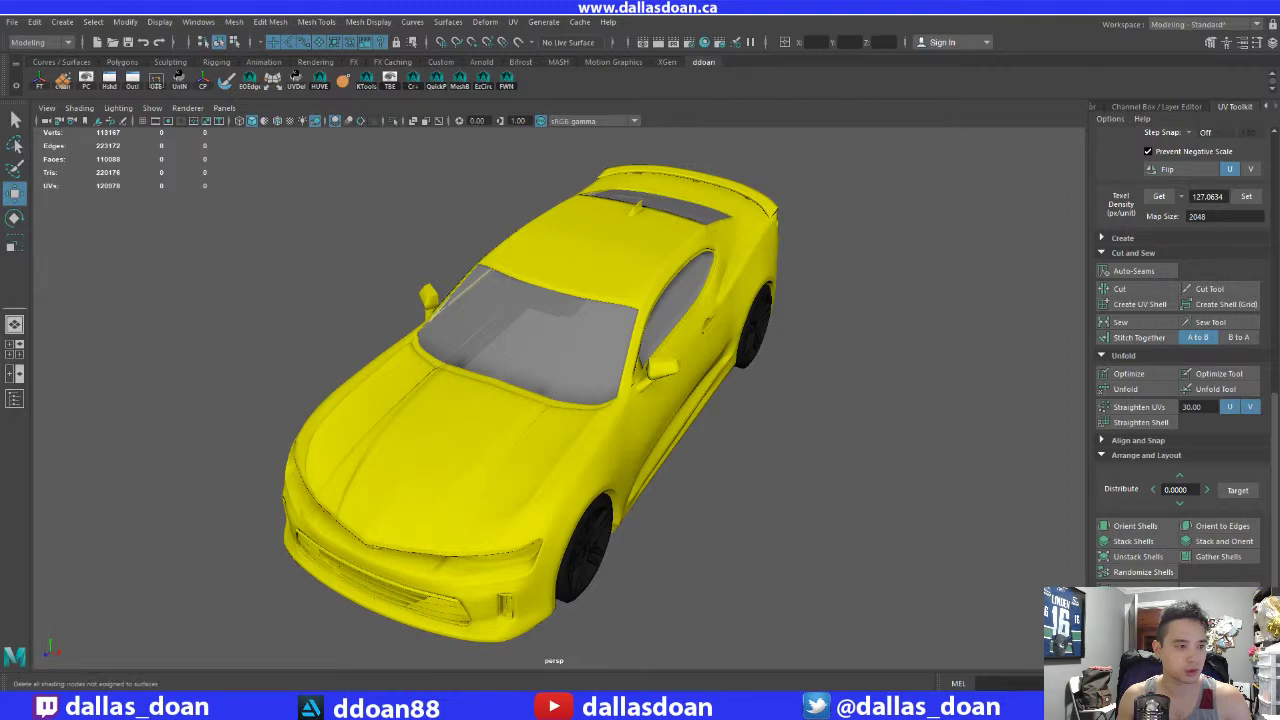
key("Delete")
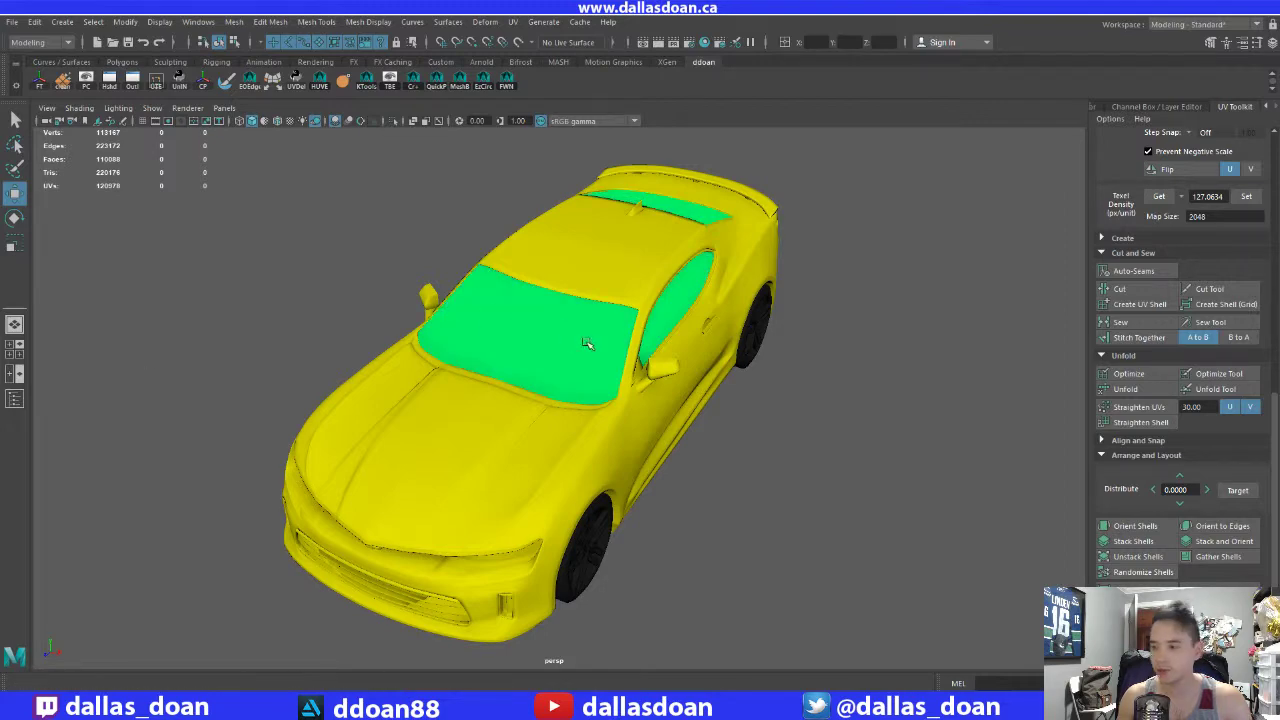
Step: Assign the car body's yellow material to the windows
left_click(589, 343)
scroll(612, 368, "down", 2)
right_click_drag(635, 269, 720, 651)
left_click(757, 543)
left_click_drag(757, 543, 606, 436, "alt")
left_click(595, 400)
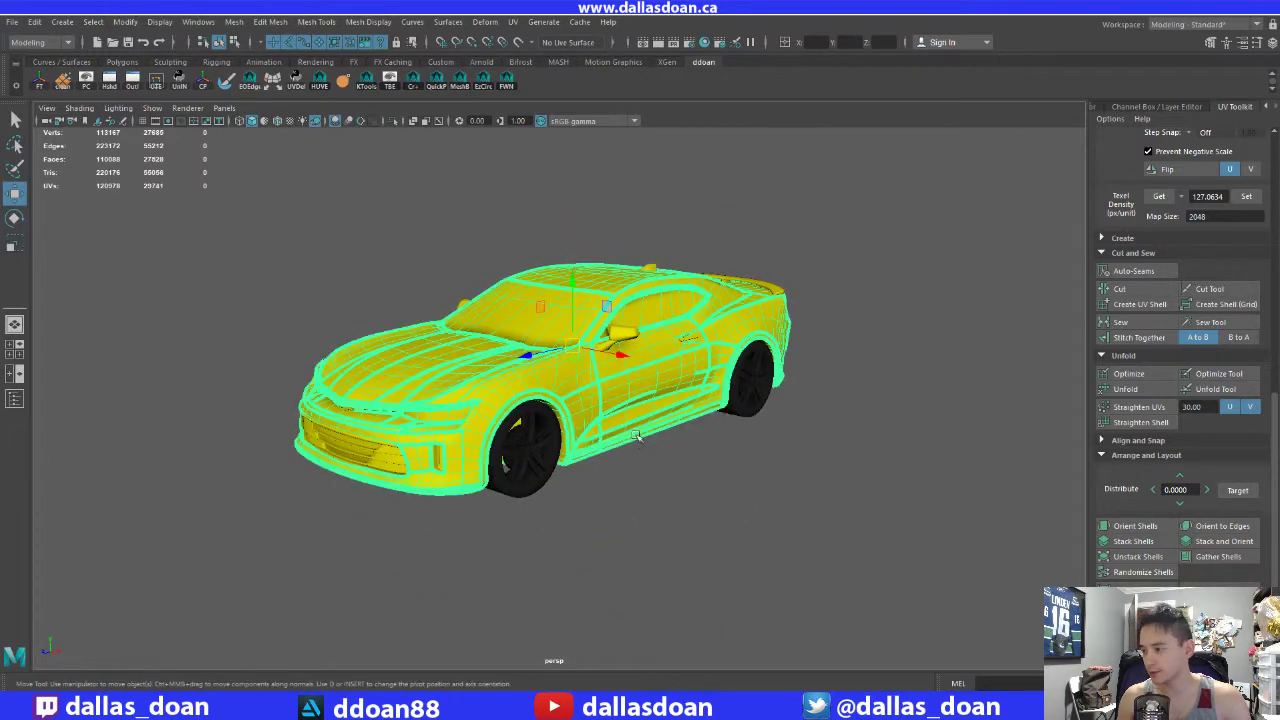
left_click(597, 497)
left_click_drag(597, 497, 730, 490, "alt")
Step: Import chevorlet_RS_Emblem.fbx from the Camero_2016 meshes folder into the car scene
left_click(12, 21)
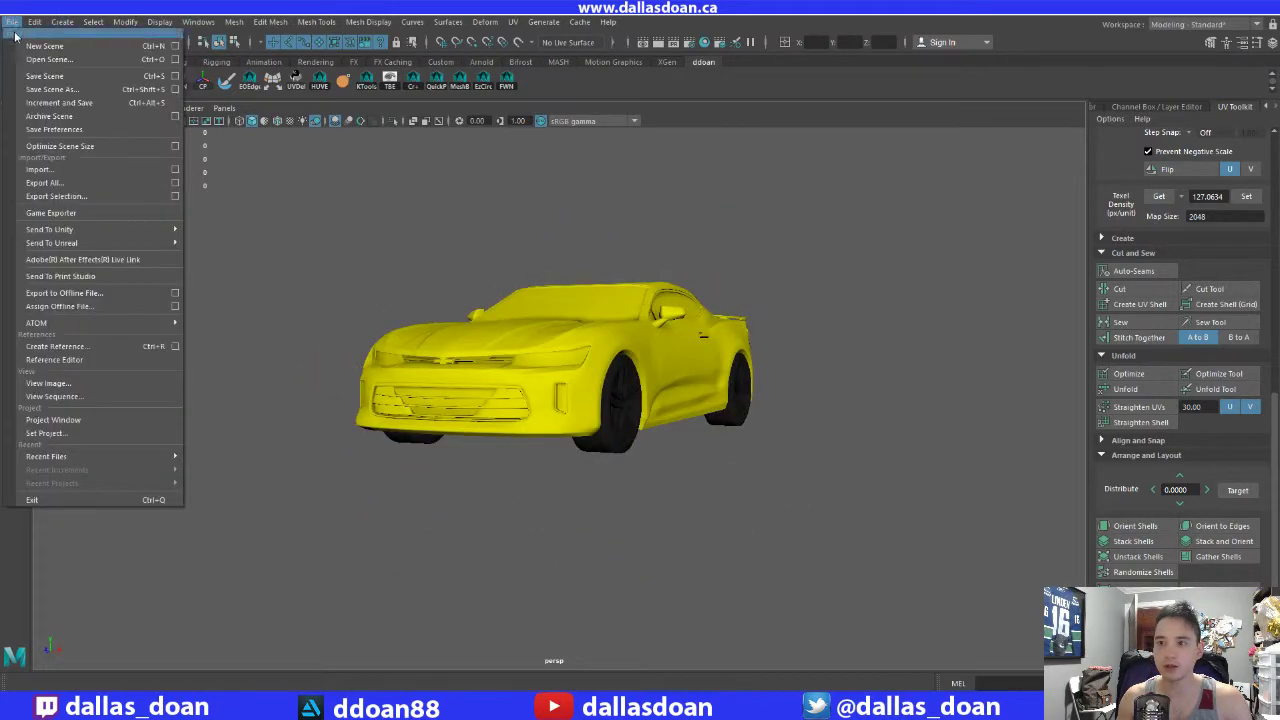
left_click(63, 171)
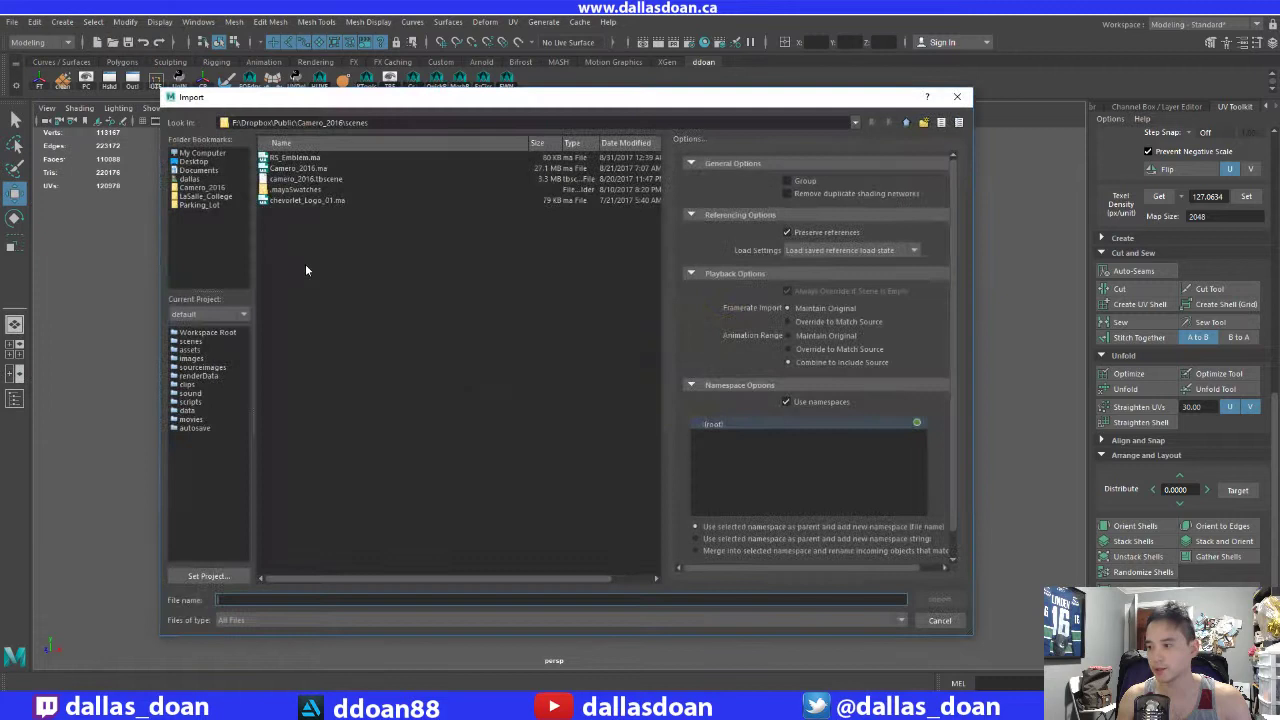
left_click(298, 158)
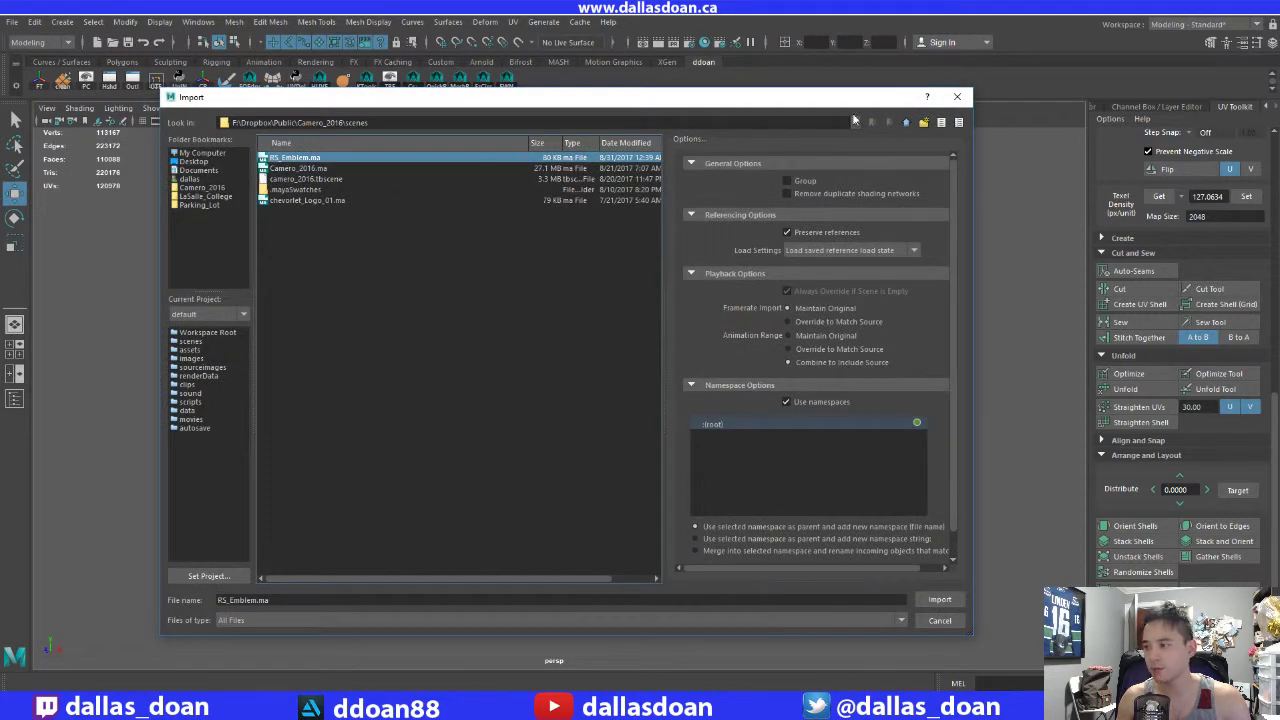
left_click(907, 123)
double_click(300, 158)
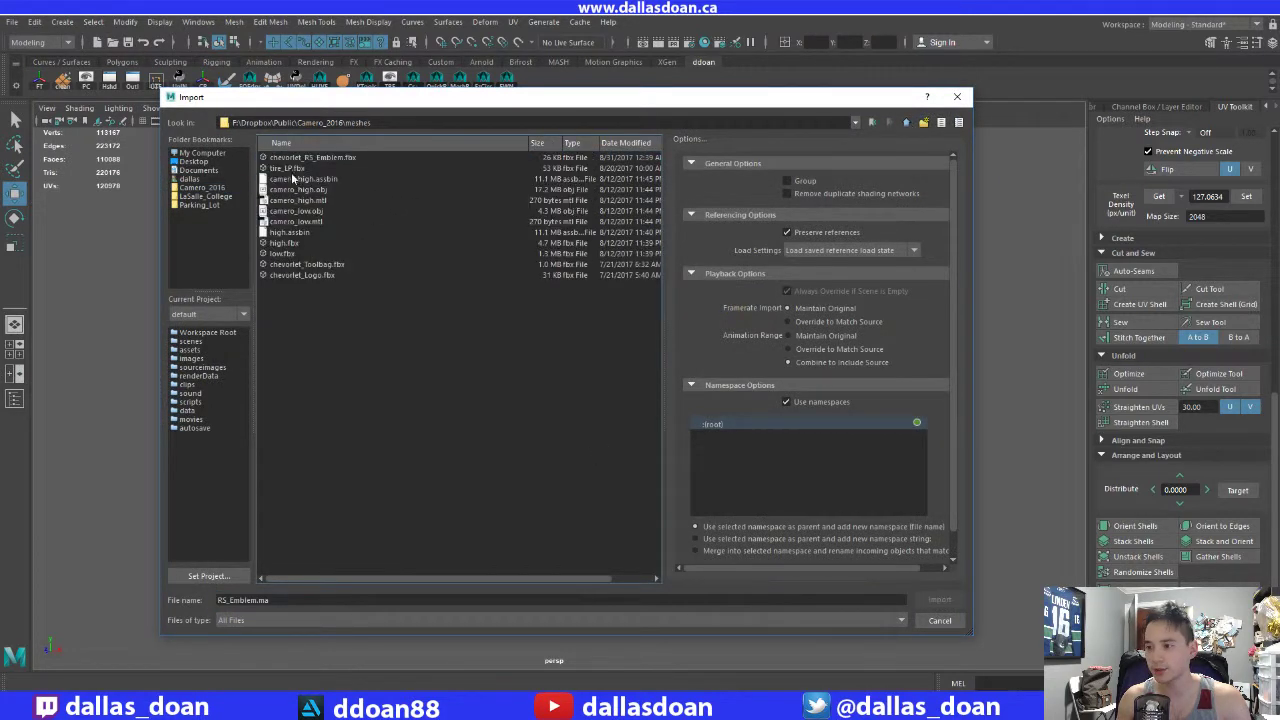
left_click(300, 275)
left_click(304, 264)
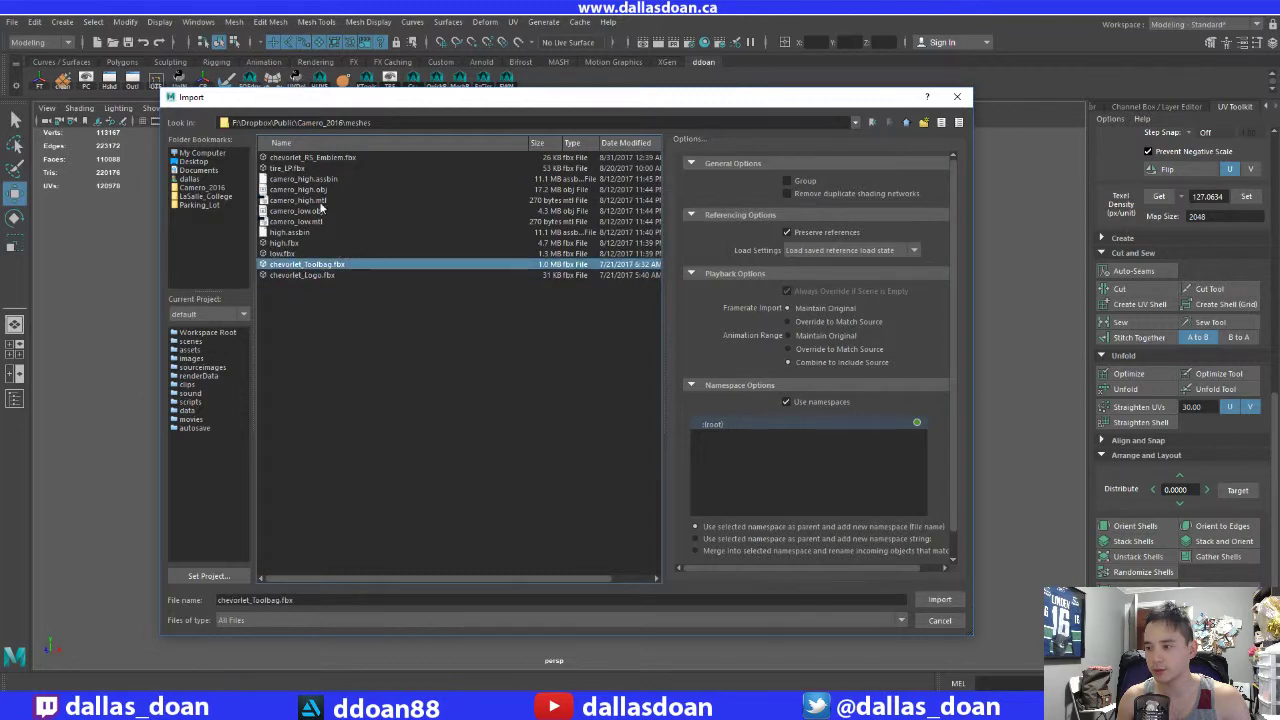
left_click(324, 158)
left_click(940, 598)
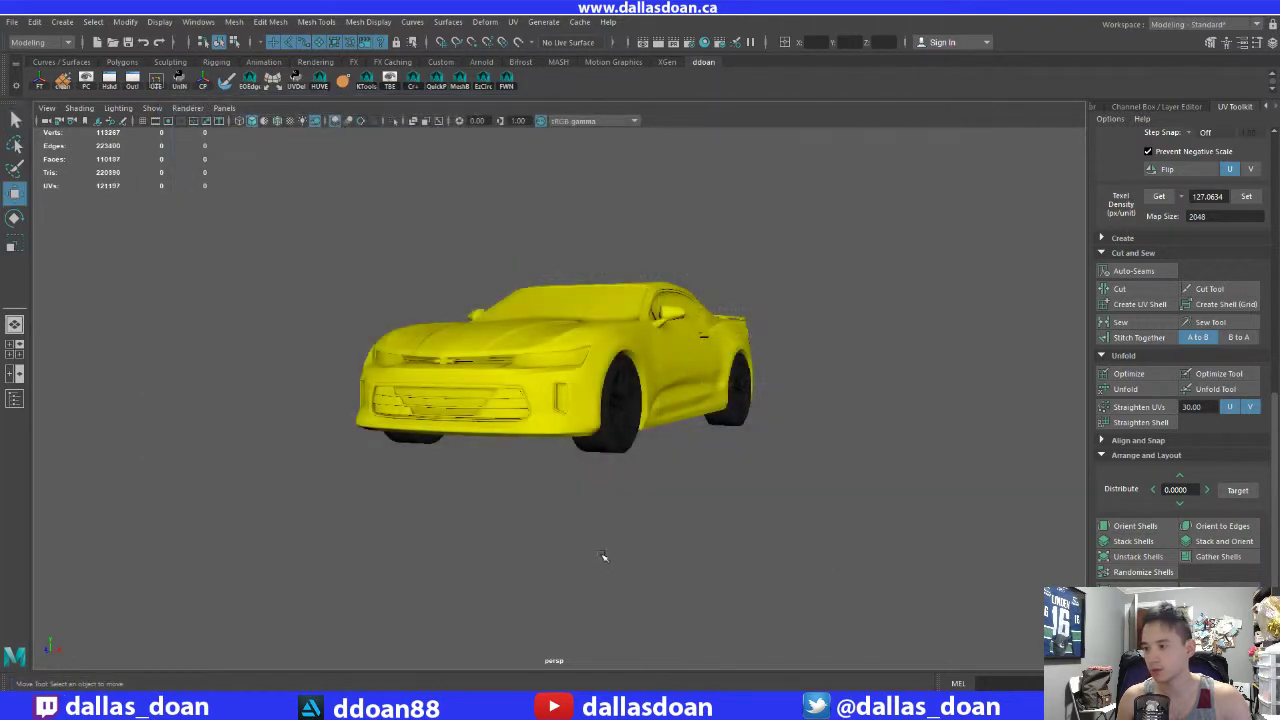
Step: Switch to wireframe display, locate the small imported RS emblem inside the car and select it
mouse_move(596, 541)
left_mouse_down("alt")
mouse_move(586, 520)
mouse_move(581, 530)
mouse_move(710, 537)
left_mouse_up("alt")
key("4")
scroll(690, 495, "up", 3)
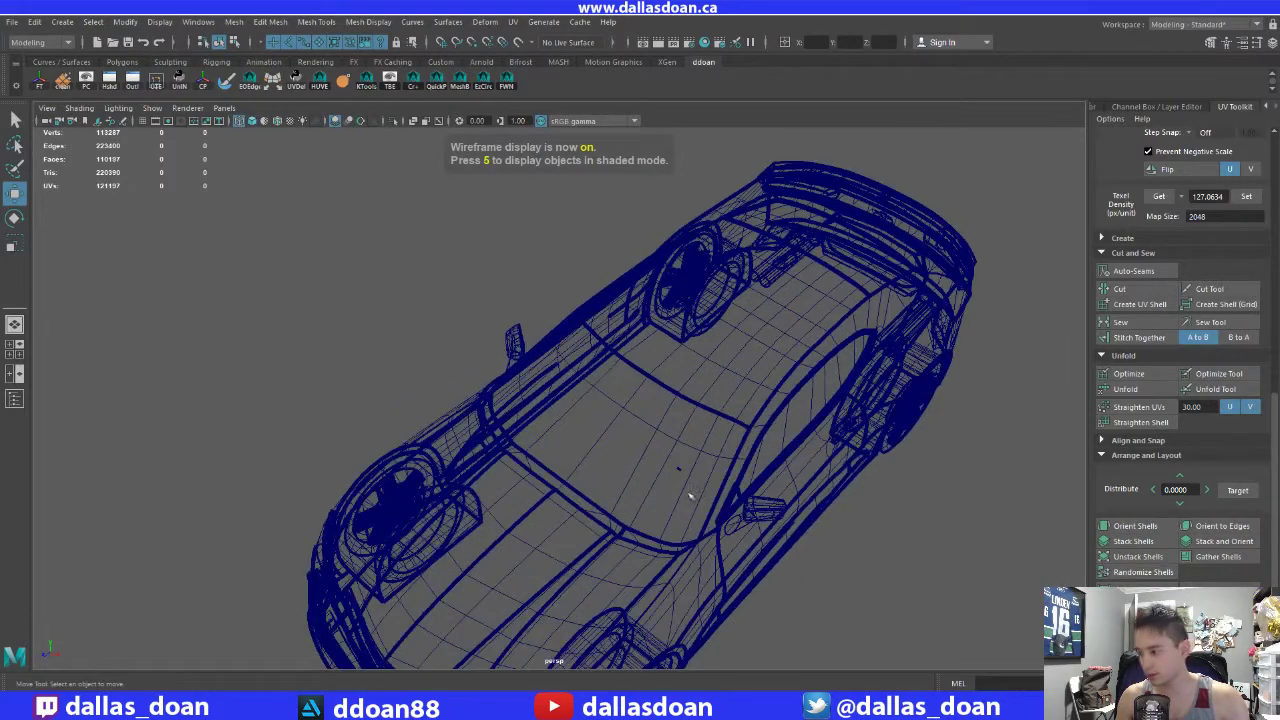
left_click(706, 486)
key("f")
scroll(648, 491, "down", 2)
left_click_drag(646, 491, 582, 477, "alt")
scroll(600, 453, "down", 7)
scroll(597, 456, "down", 6)
scroll(572, 471, "down", 5)
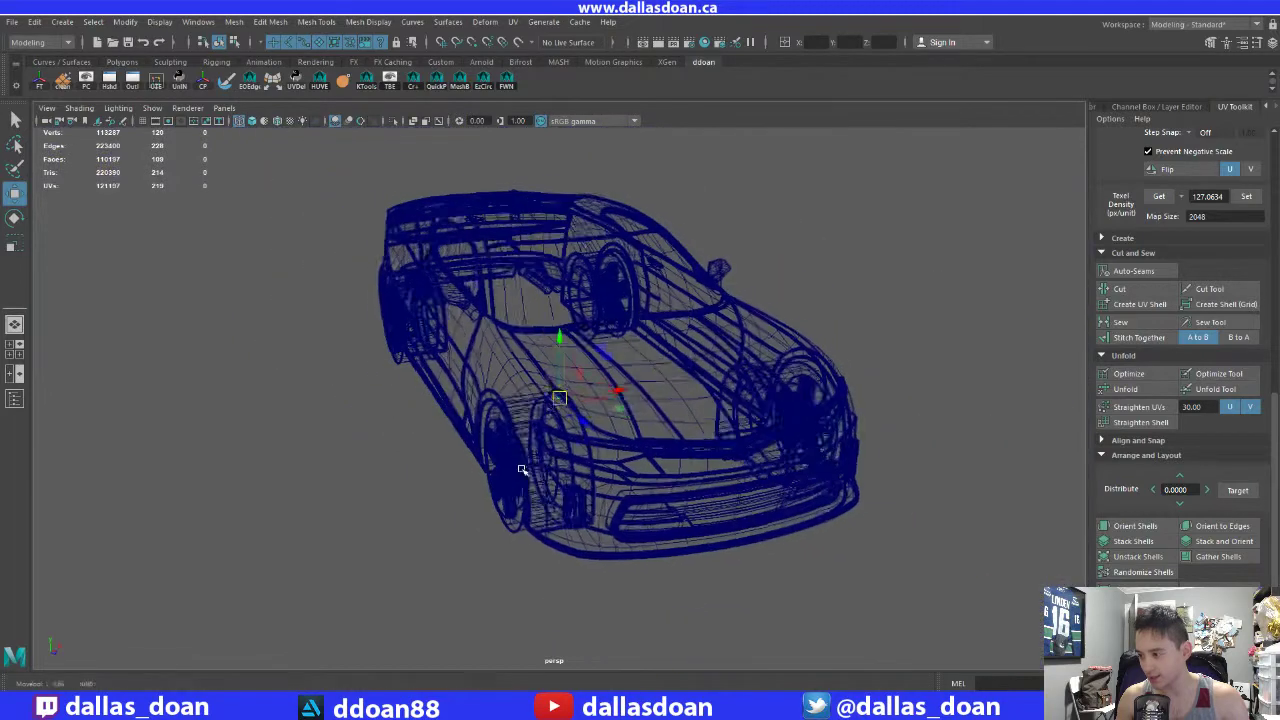
Step: Restore shaded display with the emblem still selected, show the Outliner and expand the car's art group
mouse_move(560, 425)
left_mouse_down("alt")
mouse_move(570, 390)
mouse_move(656, 402)
mouse_move(603, 428)
mouse_move(655, 532)
mouse_move(676, 496)
left_mouse_up("alt")
key("r")
key("w")
key("5")
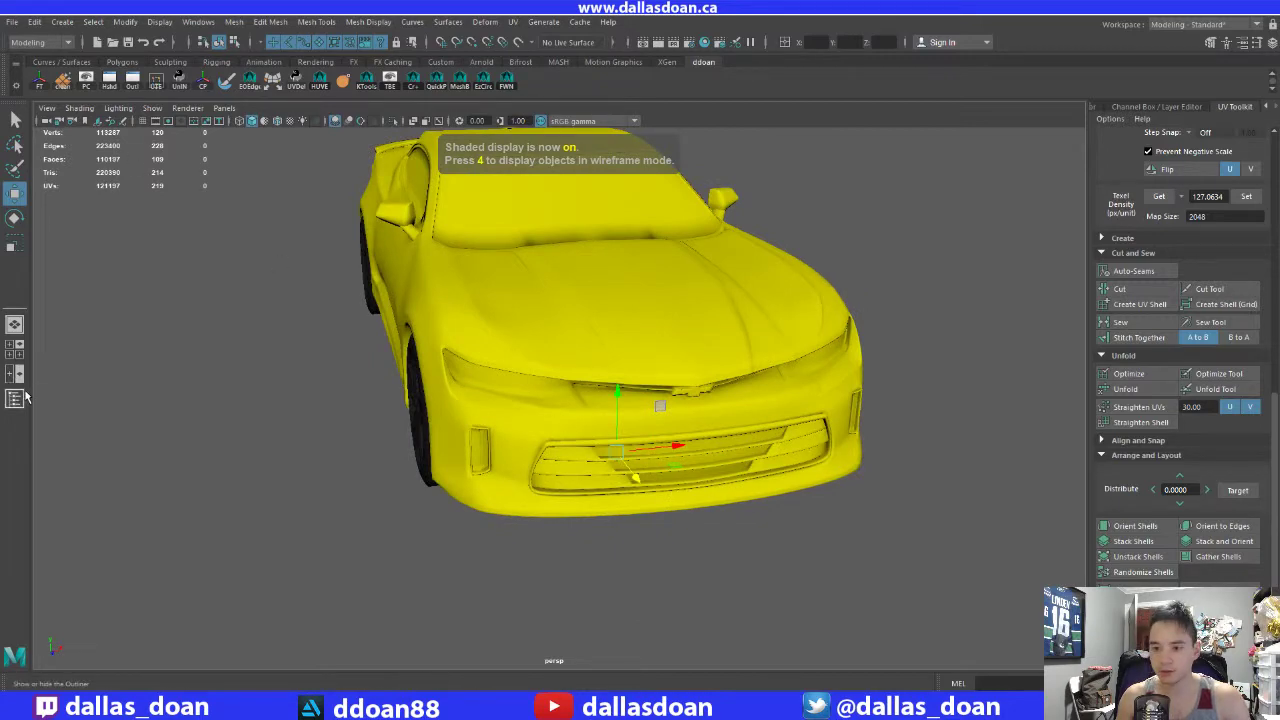
left_click(14, 398)
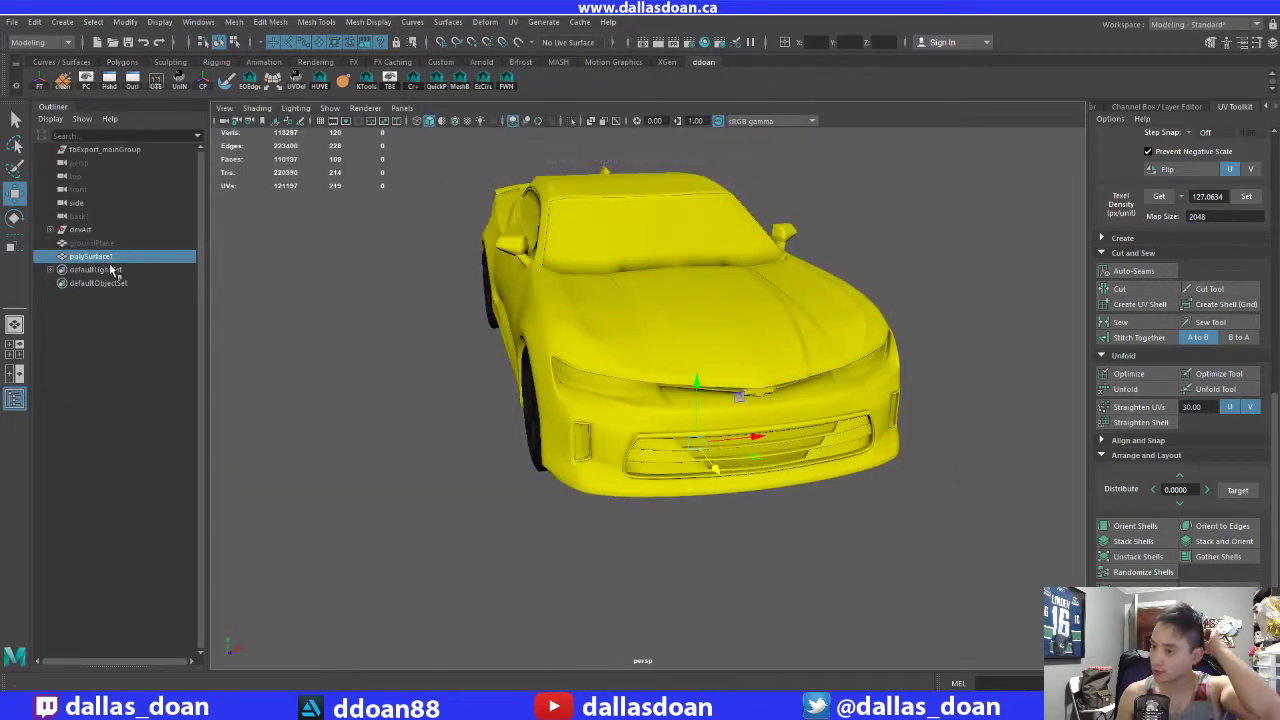
left_click(51, 230)
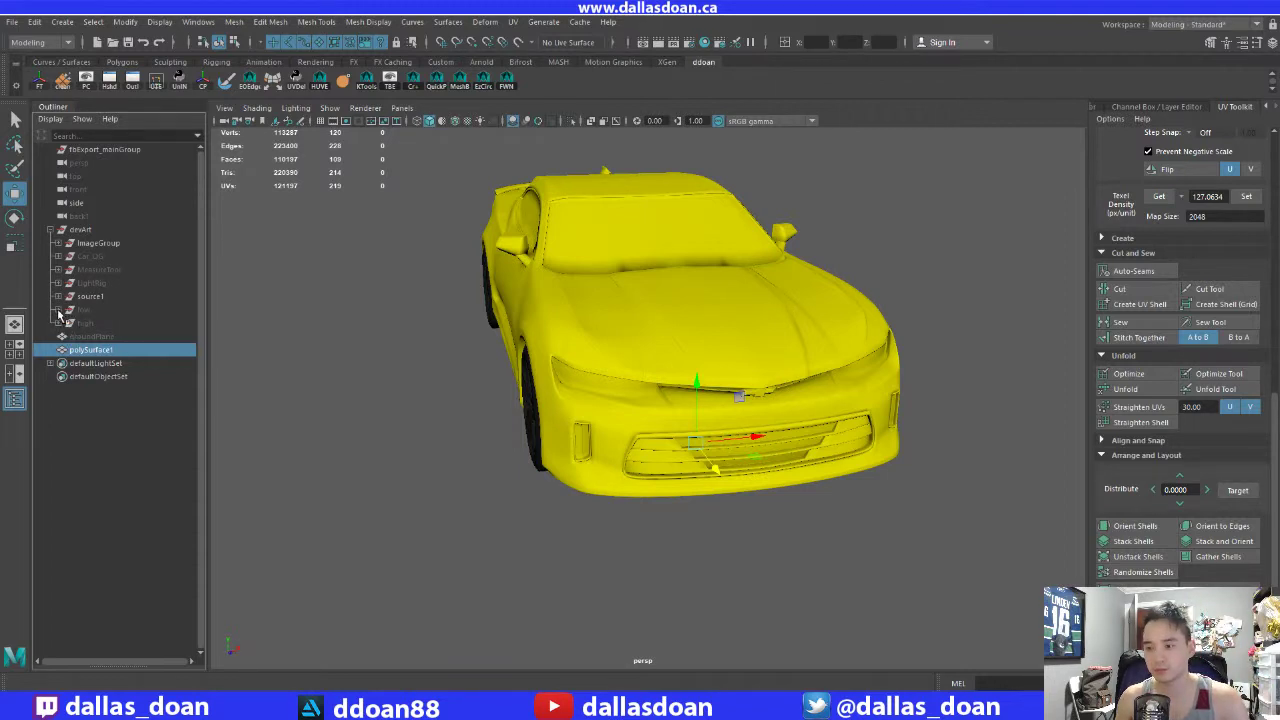
Step: Move the RS emblem forward along the Z axis until it sits in front of the car's front bumper
key("f")
left_click_drag(594, 405, 655, 446, "alt")
scroll(648, 446, "down", 4)
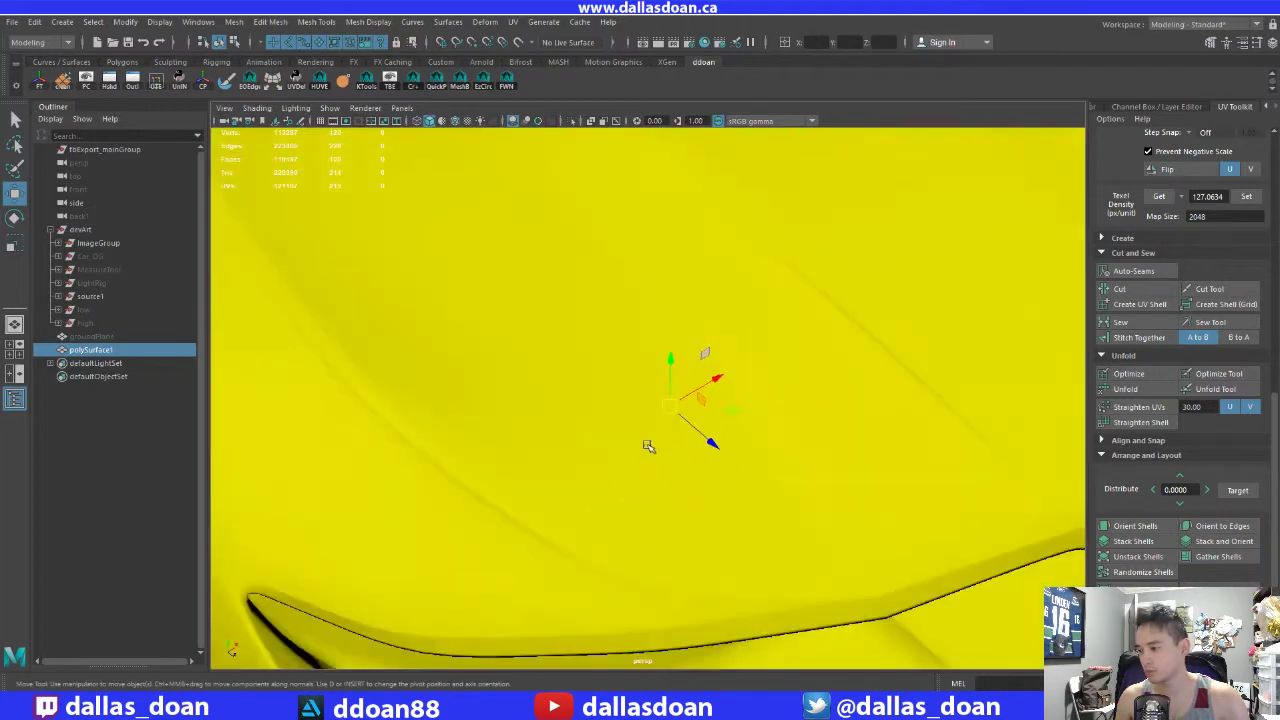
scroll(648, 446, "down", 6)
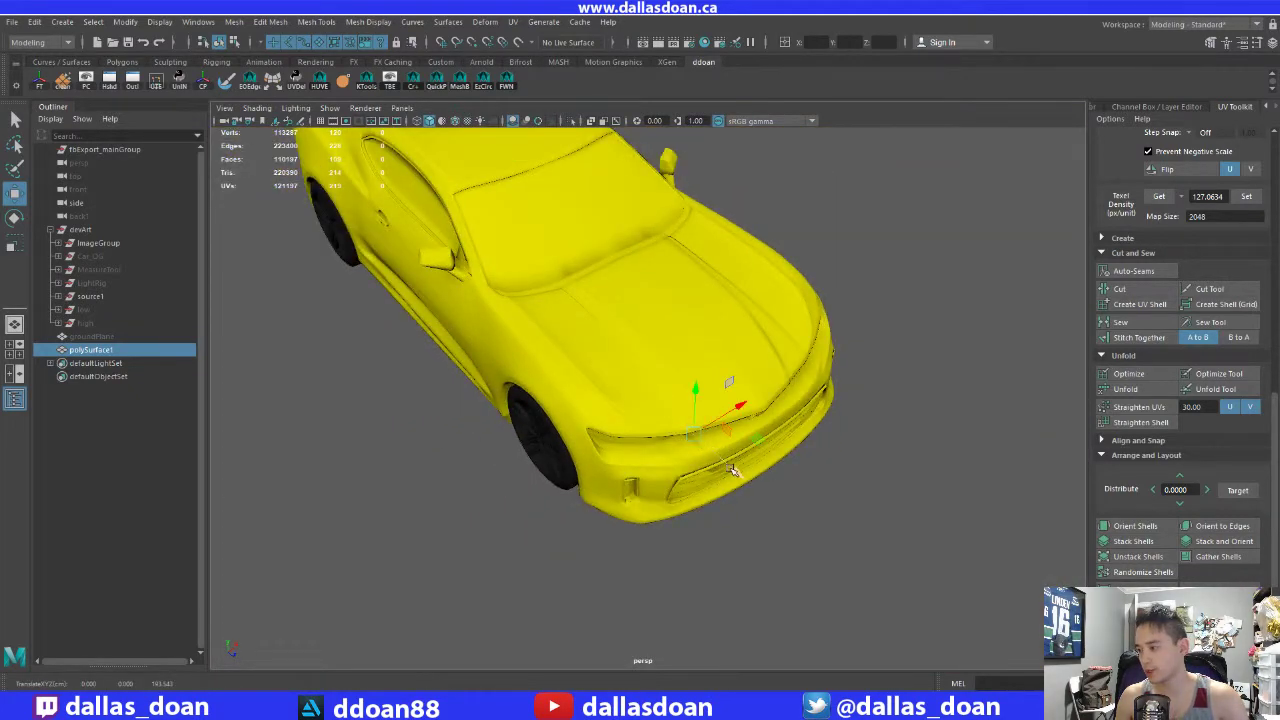
left_click_drag(735, 470, 797, 521)
key("f")
left_click_drag(786, 477, 665, 390, "alt")
scroll(665, 390, "down", 8)
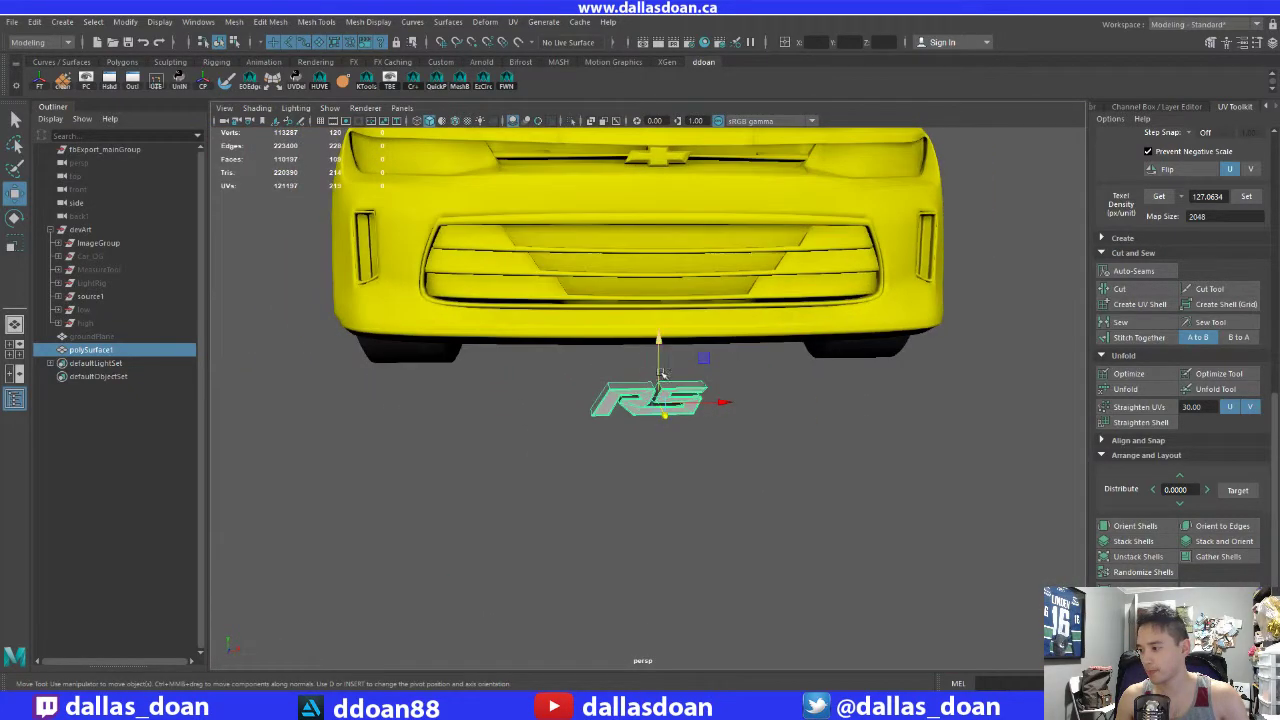
Step: Raise the RS emblem to the height of the lower grille and shift it along X toward the car's left side
left_click_drag(652, 347, 653, 295)
key("ctrl+z")
left_click_drag(659, 343, 659, 189)
left_click_drag(683, 235, 712, 365, "alt")
key("f")
scroll(708, 314, "down", 8)
left_click_drag(738, 422, 917, 404)
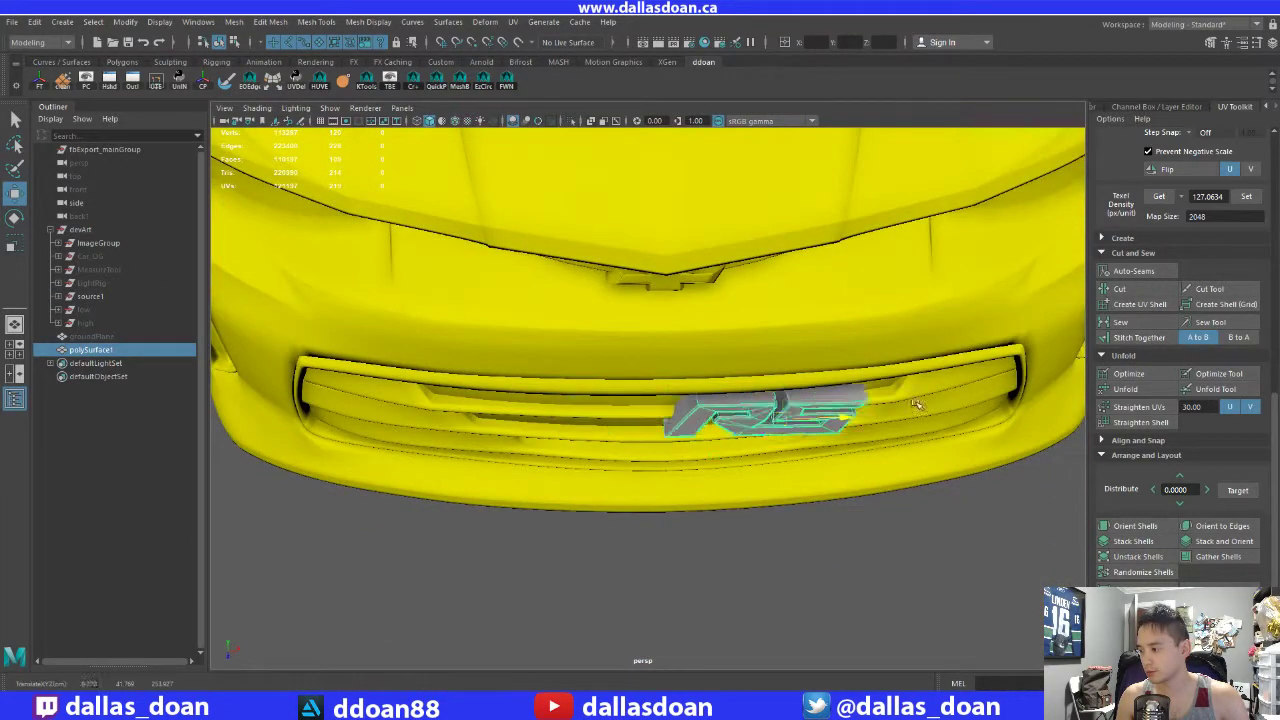
scroll(917, 404, "up", 3)
left_click_drag(934, 309, 877, 323, "alt")
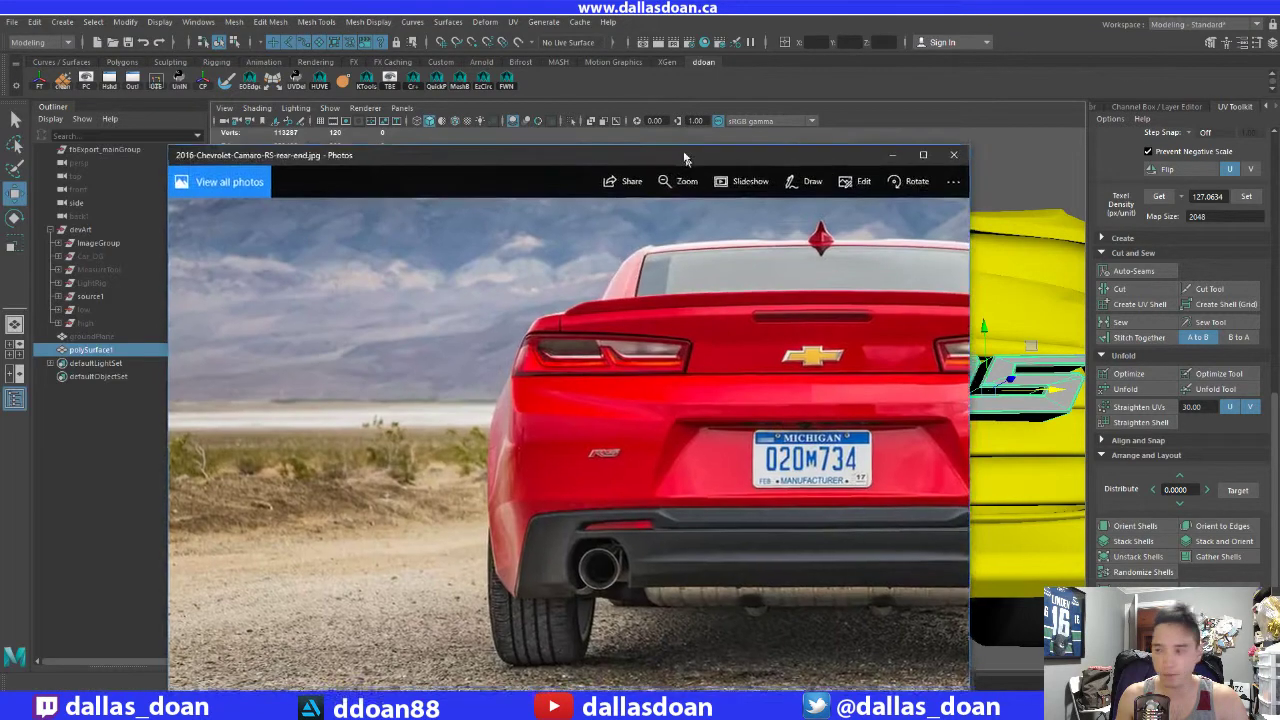
Step: Switch to Photos and examine the Camaro RS rear-end and front-end reference photos for the emblem's size and placement
left_click_drag(686, 157, 538, 126)
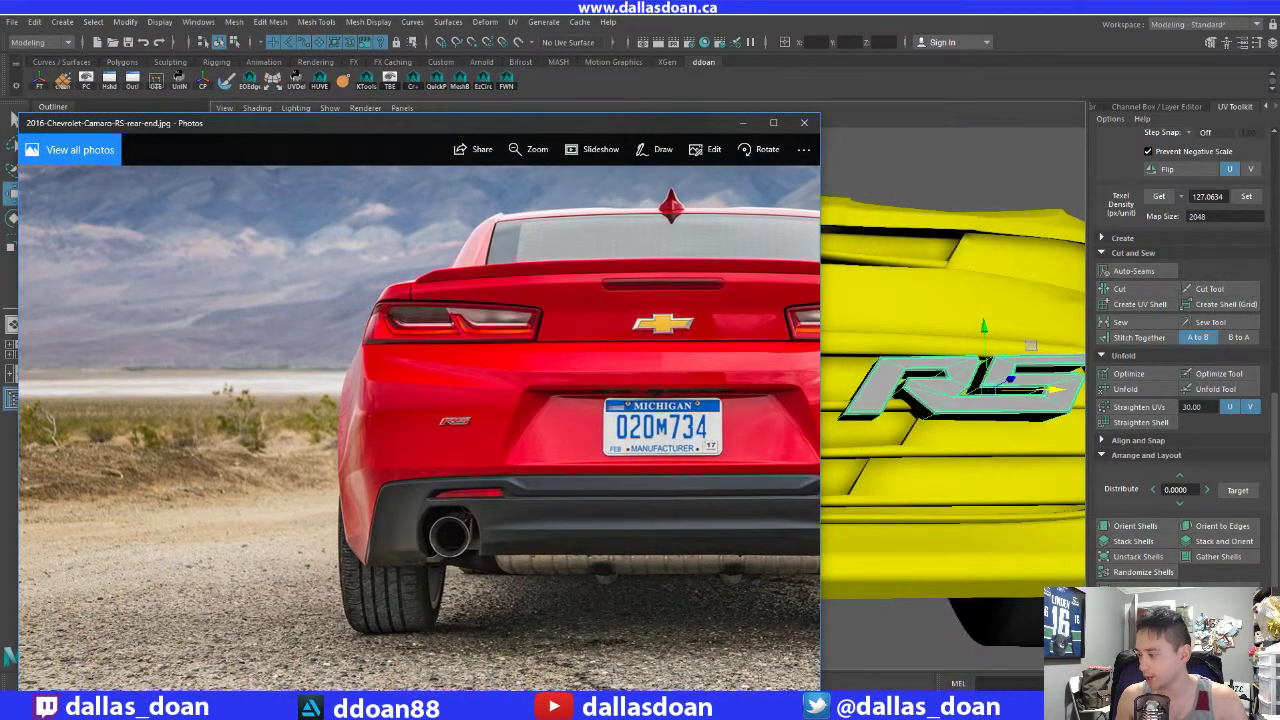
left_click(12, 573)
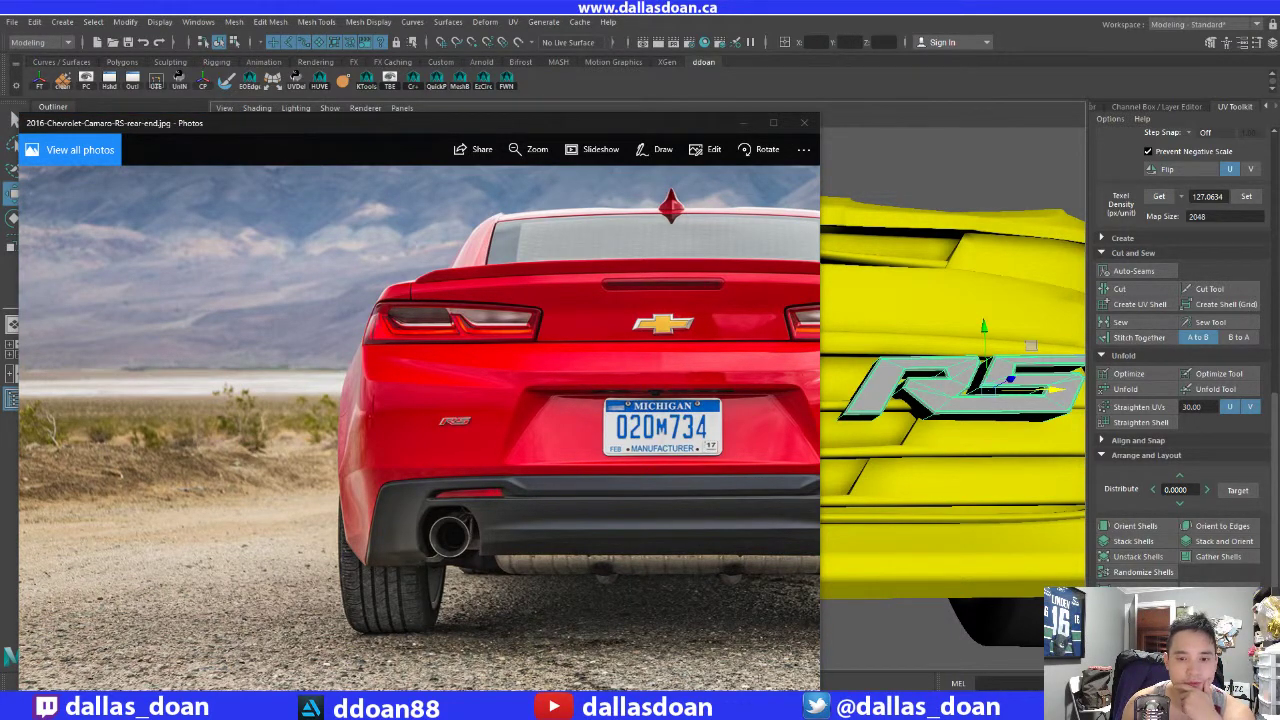
key("alt+Tab")
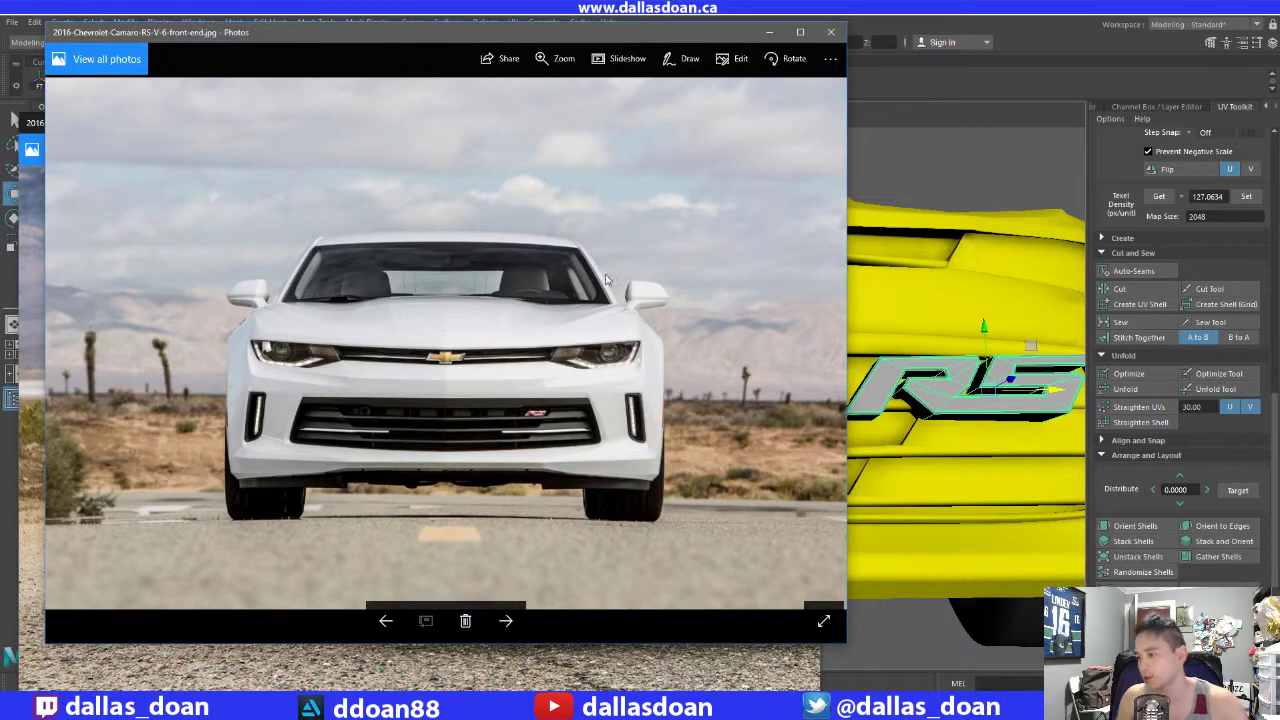
left_click_drag(558, 34, 0, 118)
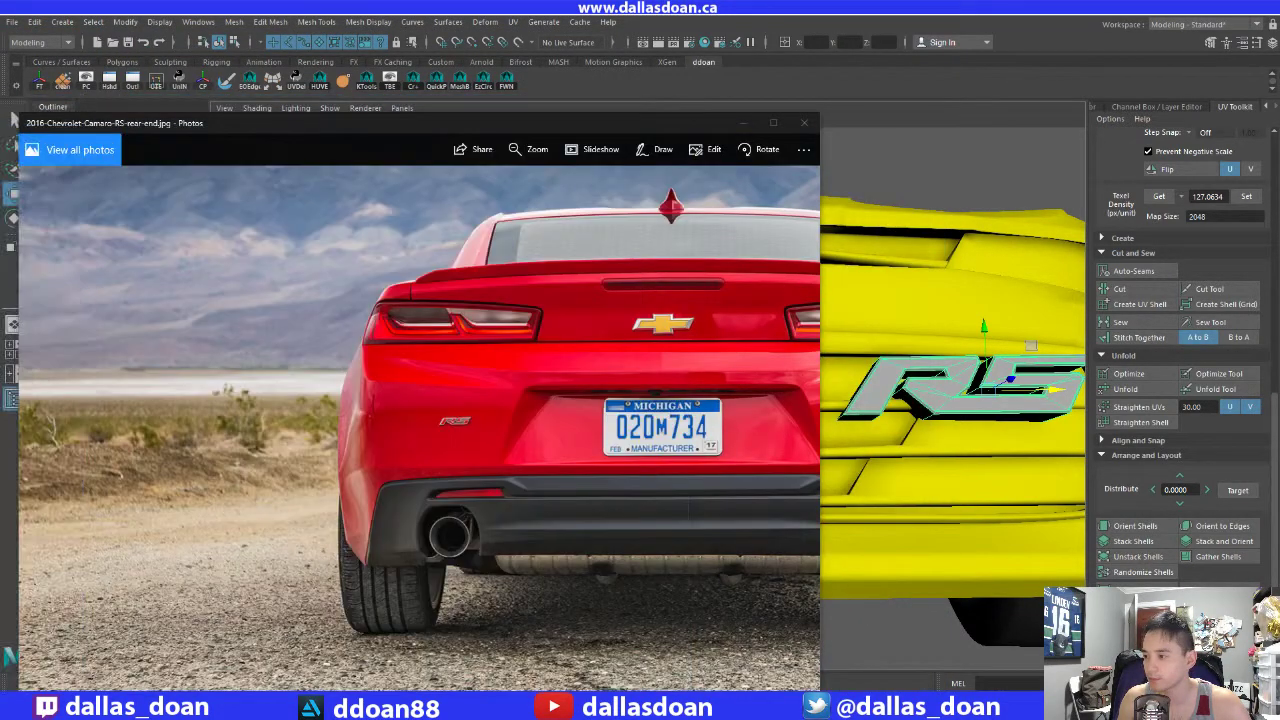
left_click_drag(689, 125, 0, 130)
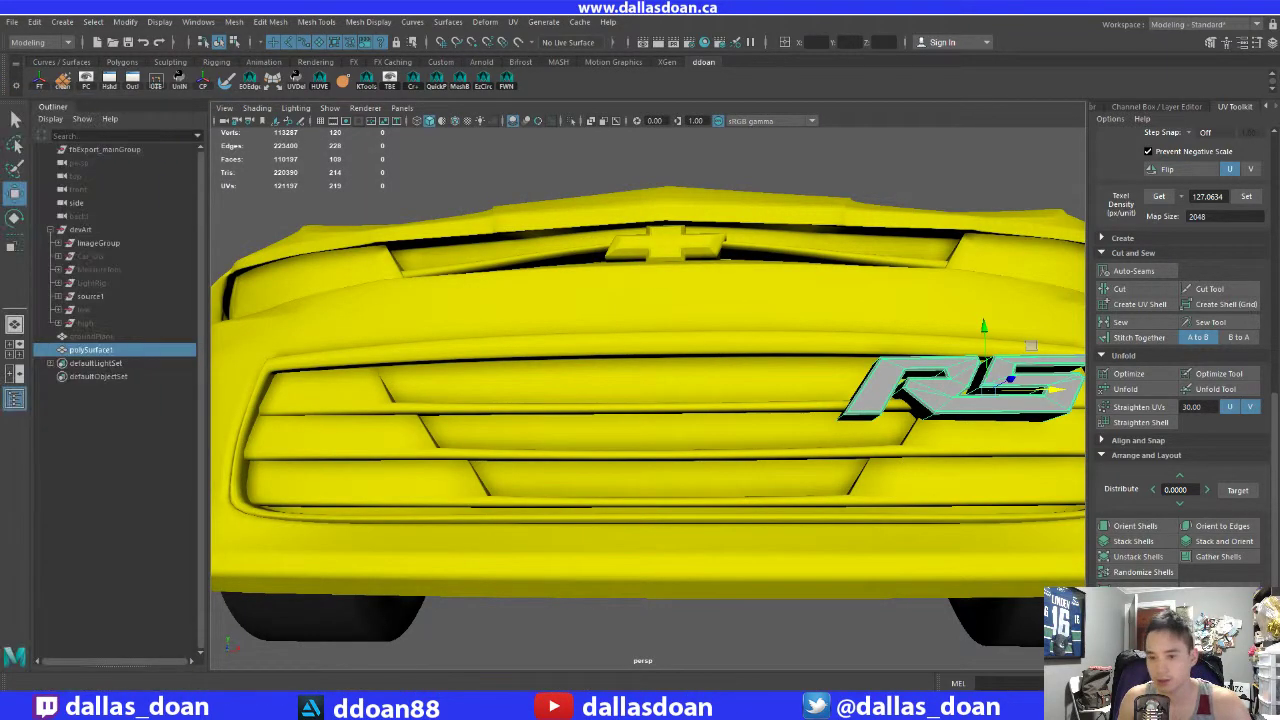
Step: Scale the RS emblem down uniformly to less than half its size to suit the grille
left_click_drag(772, 345, 677, 345, "alt")
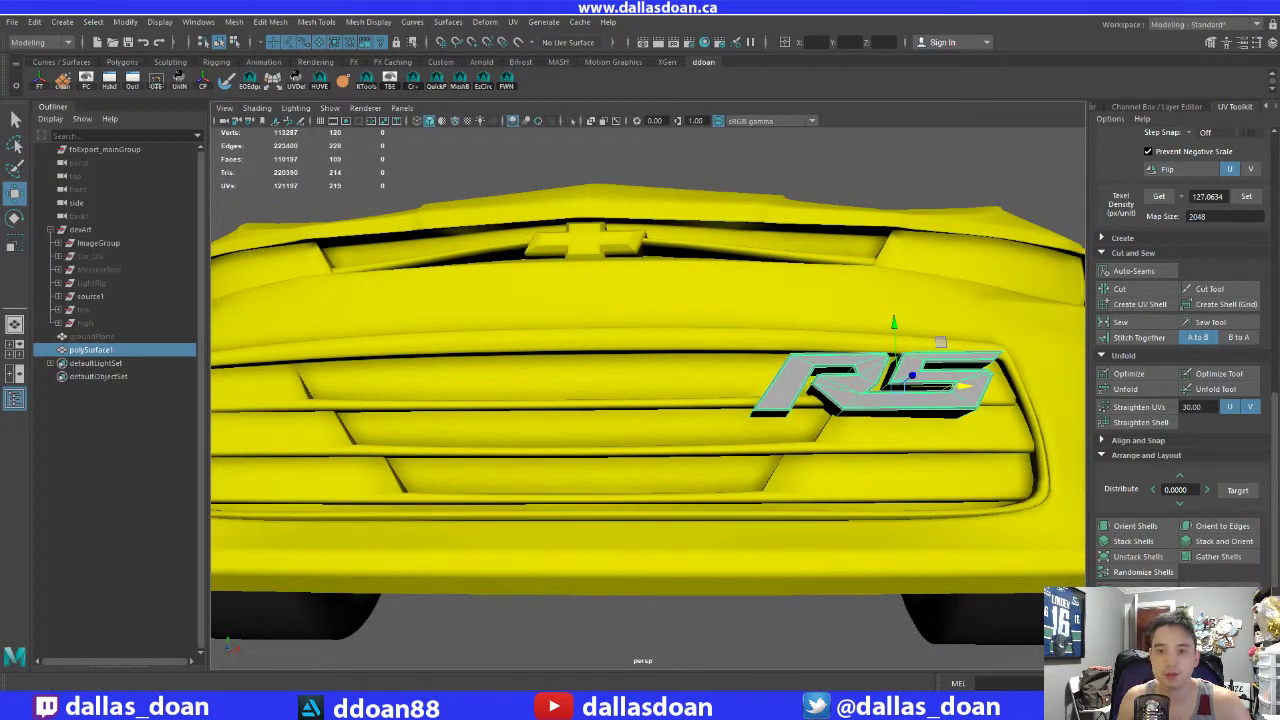
left_click_drag(632, 381, 640, 406, "alt")
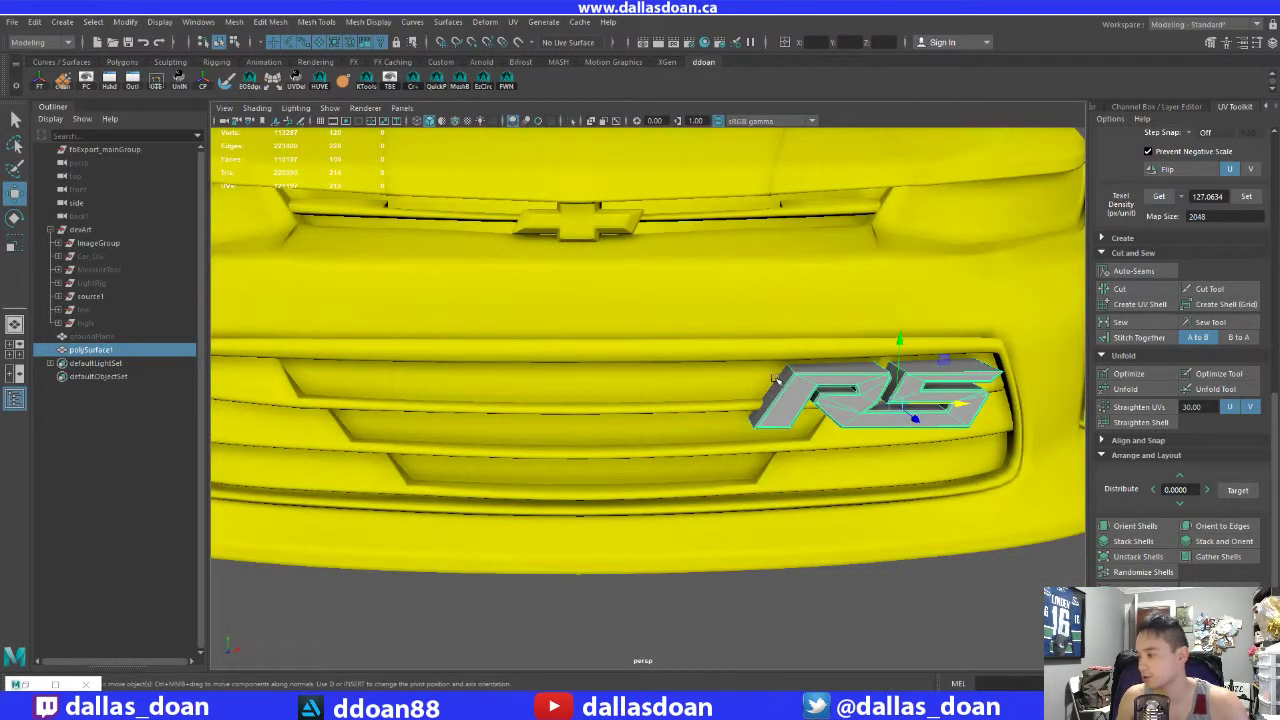
key("r")
left_click_drag(850, 386, 800, 399, "alt")
key("r")
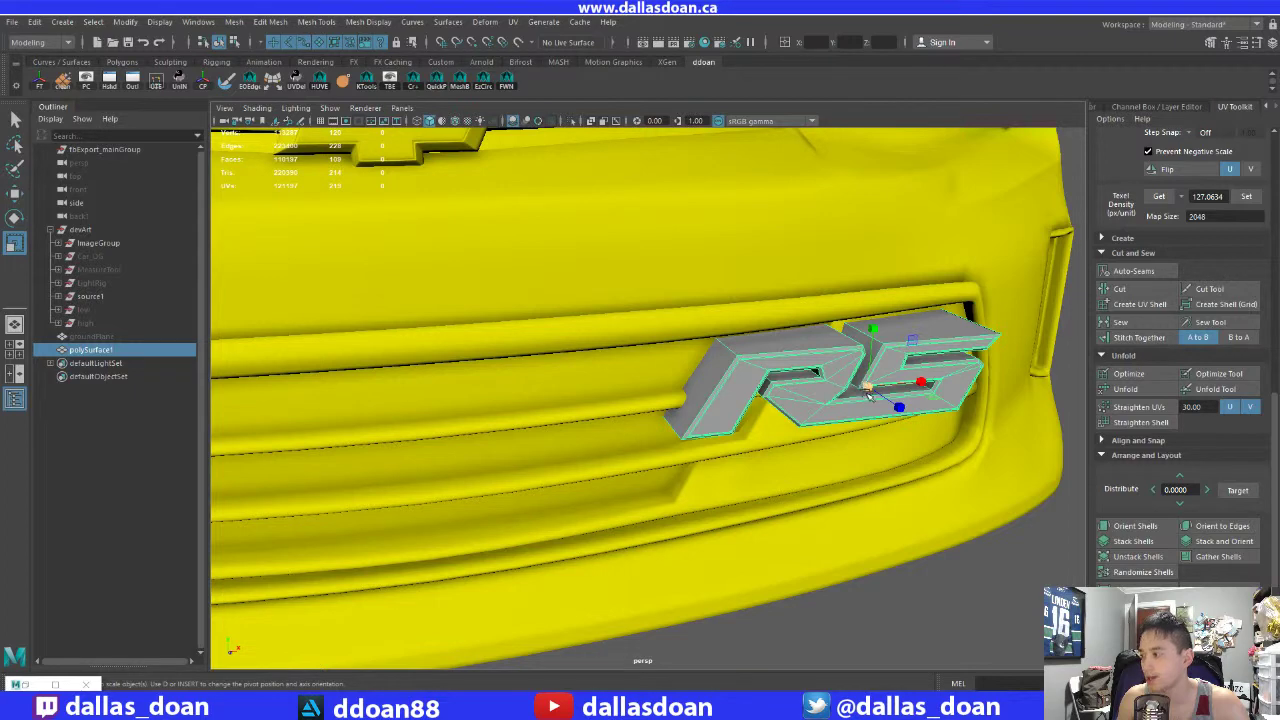
key("w")
key("r")
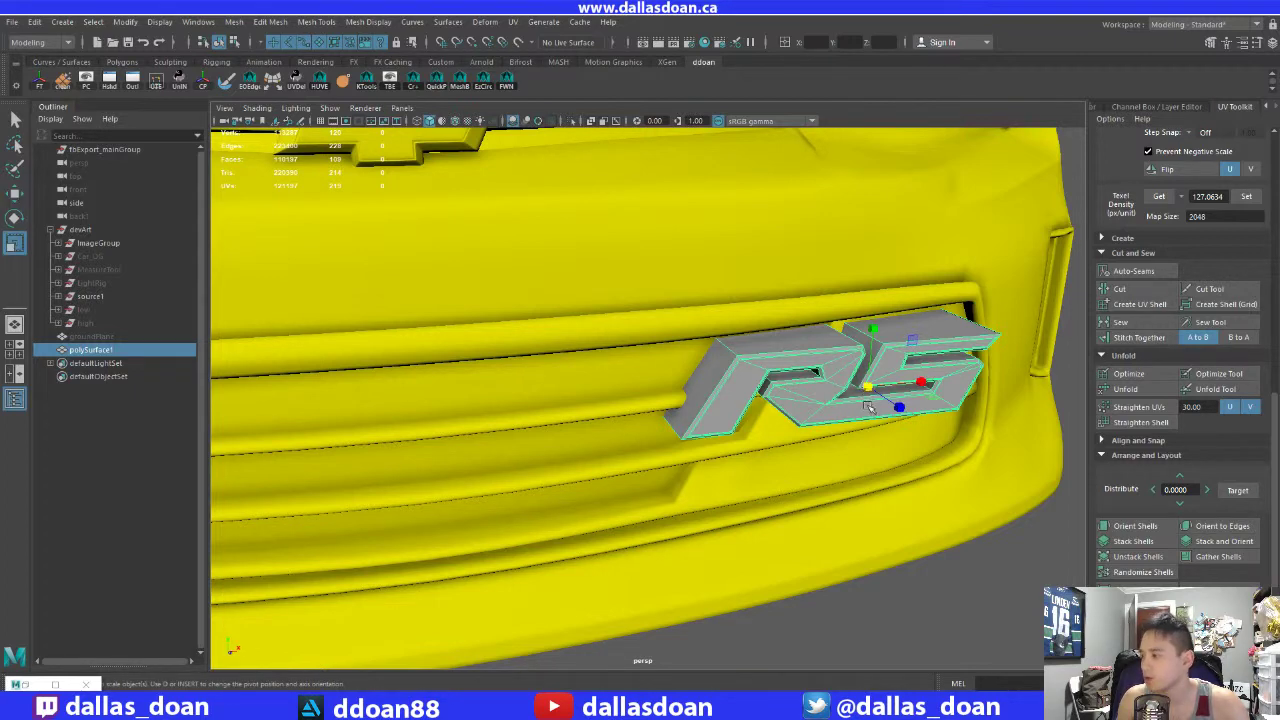
left_click_drag(866, 390, 725, 434)
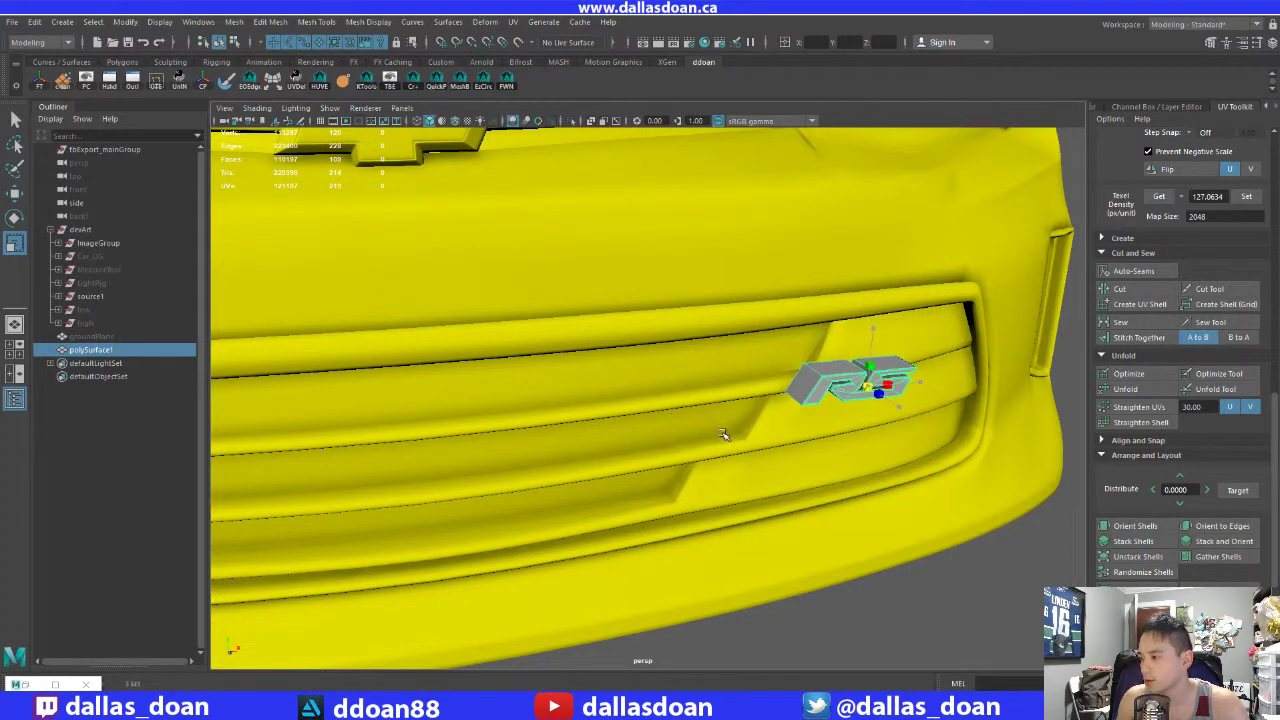
Step: Move the scaled emblem back against the upper grille opening, just inside the angled edge at its outer end
key("f")
scroll(735, 390, "down", 5)
left_click_drag(728, 360, 808, 412, "alt")
key("w")
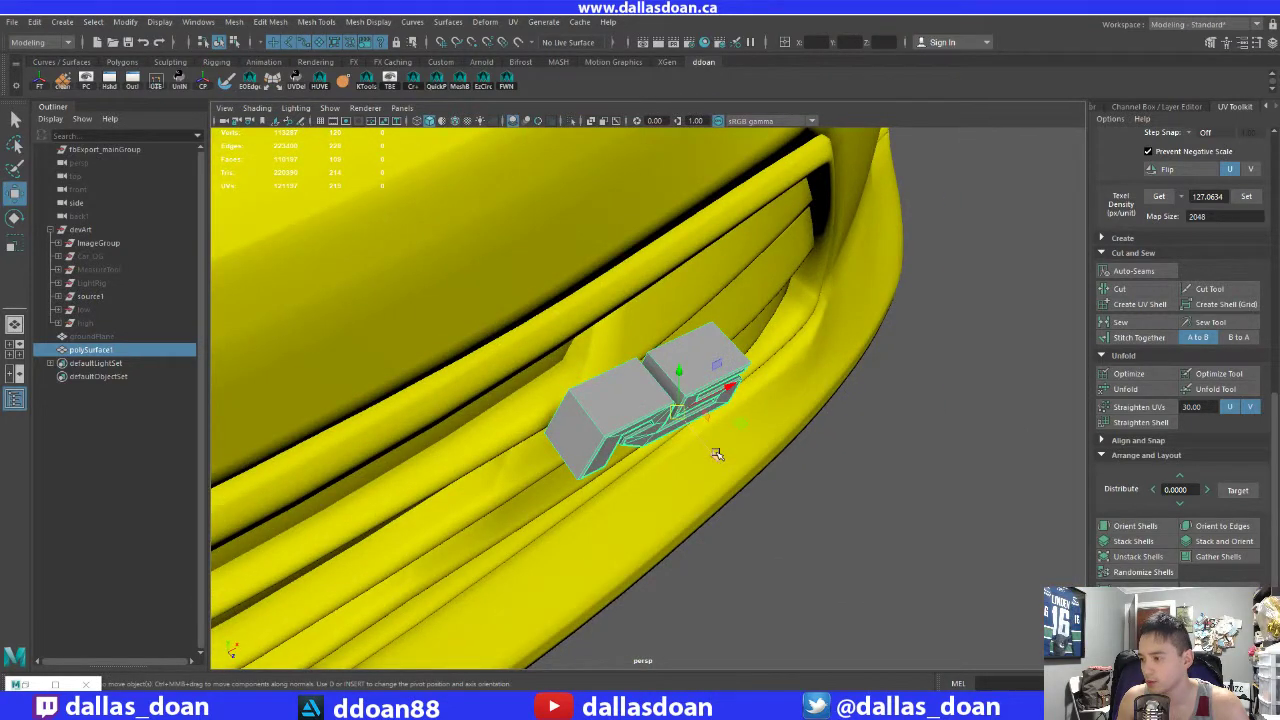
left_click_drag(717, 455, 626, 361, "alt")
mouse_move(622, 368)
left_mouse_down("alt")
mouse_move(618, 312)
mouse_move(624, 408)
mouse_move(592, 385)
mouse_move(590, 397)
mouse_move(629, 354)
left_mouse_up("alt")
key("e")
key("w")
key("f")
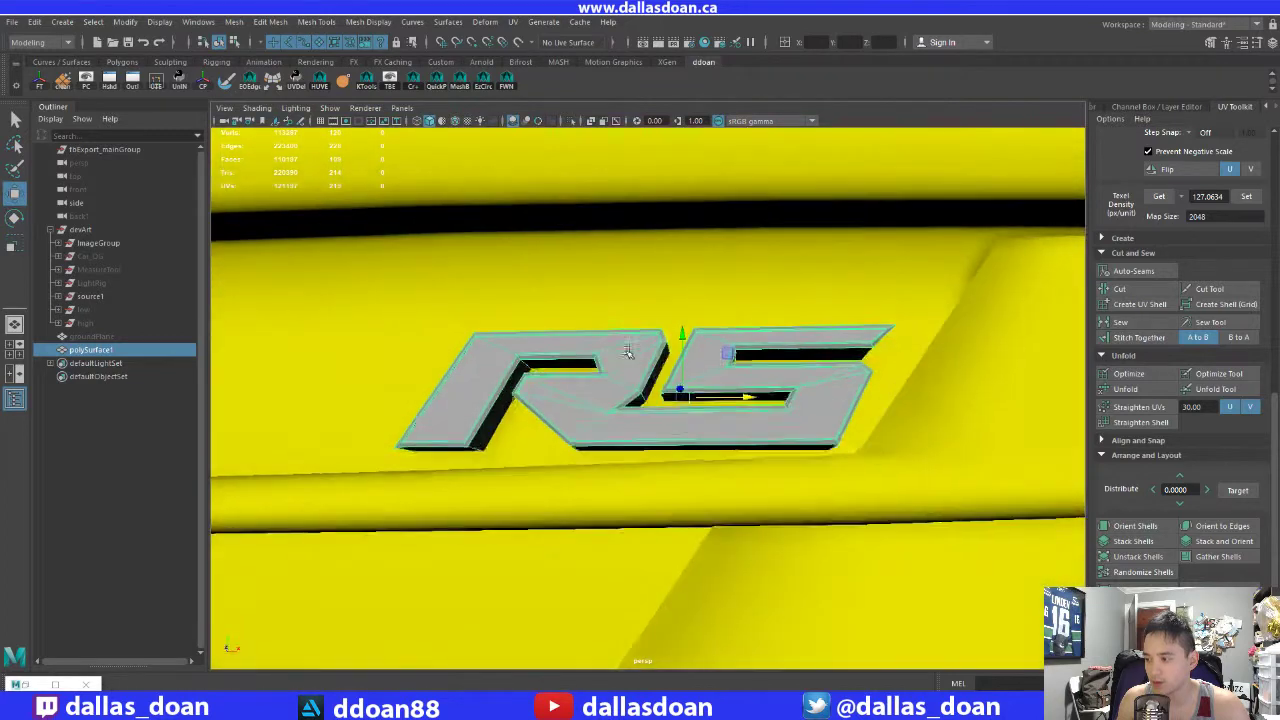
Step: Examine the emblem's size and placement on the grille from close up, from a distance and from several angles
scroll(632, 358, "down", 12)
scroll(651, 405, "down", 5)
left_click(817, 437)
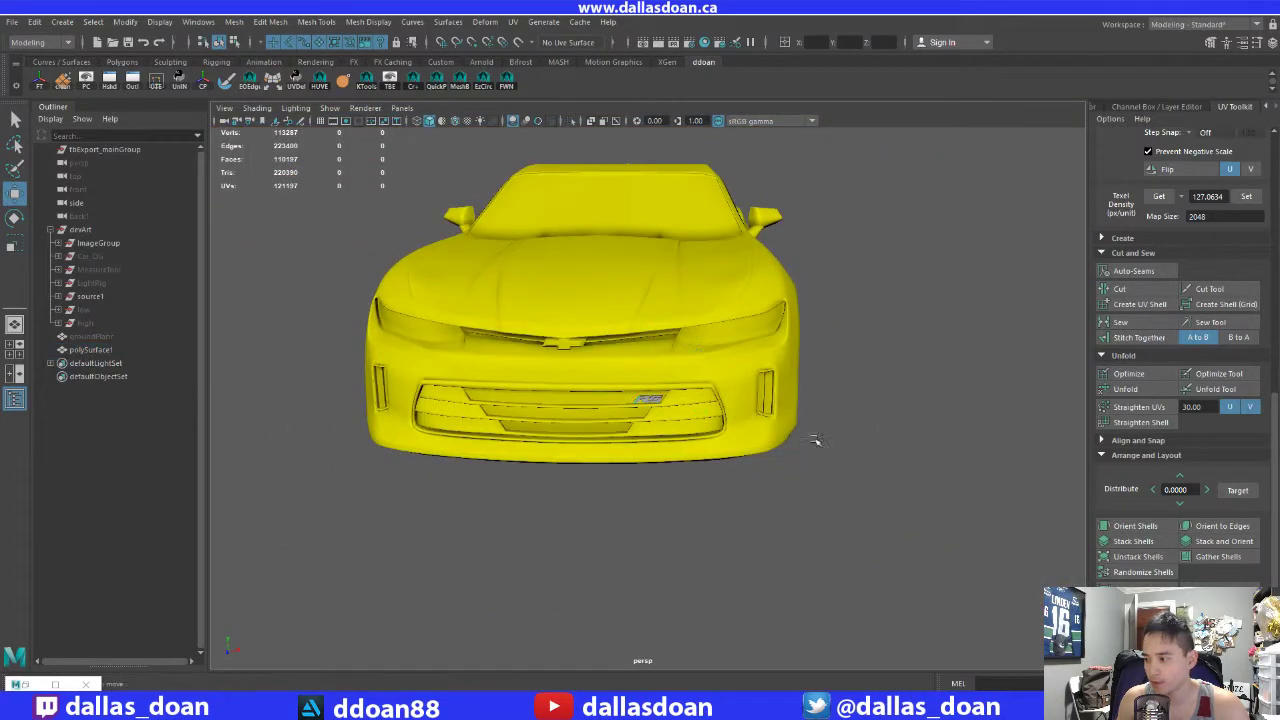
scroll(768, 428, "down", 3)
scroll(675, 395, "up", 8)
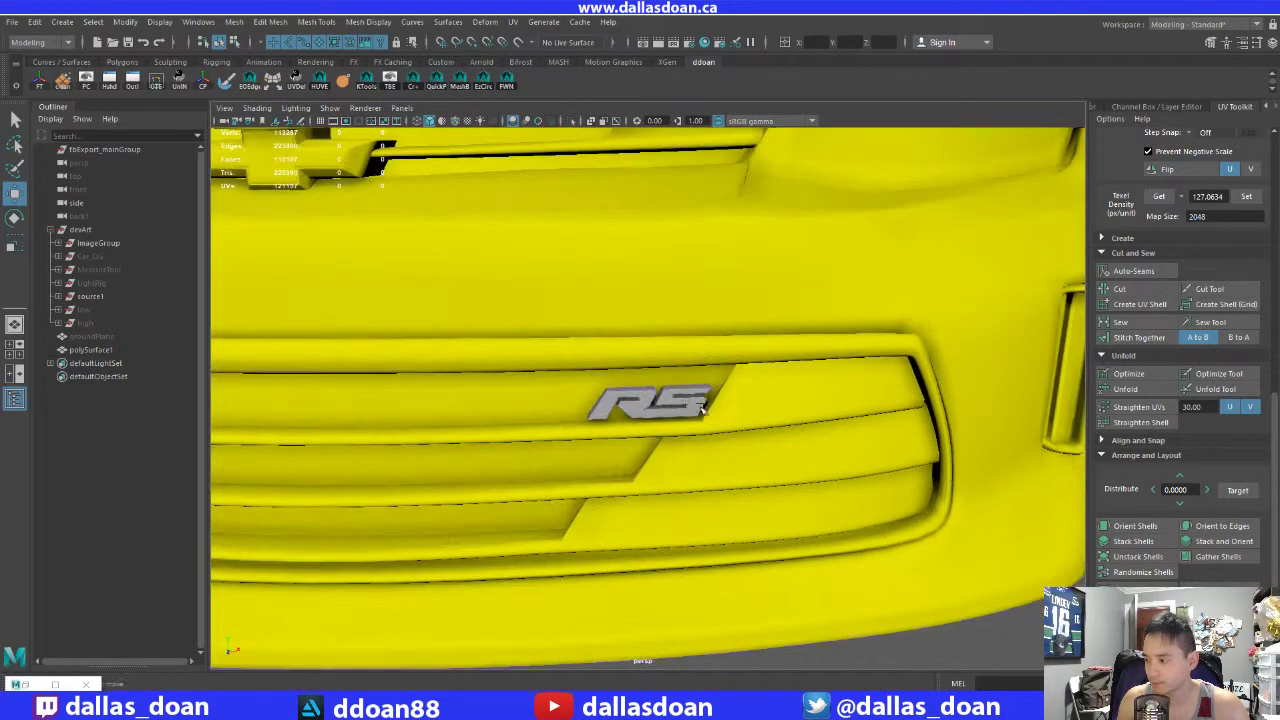
left_click(688, 412)
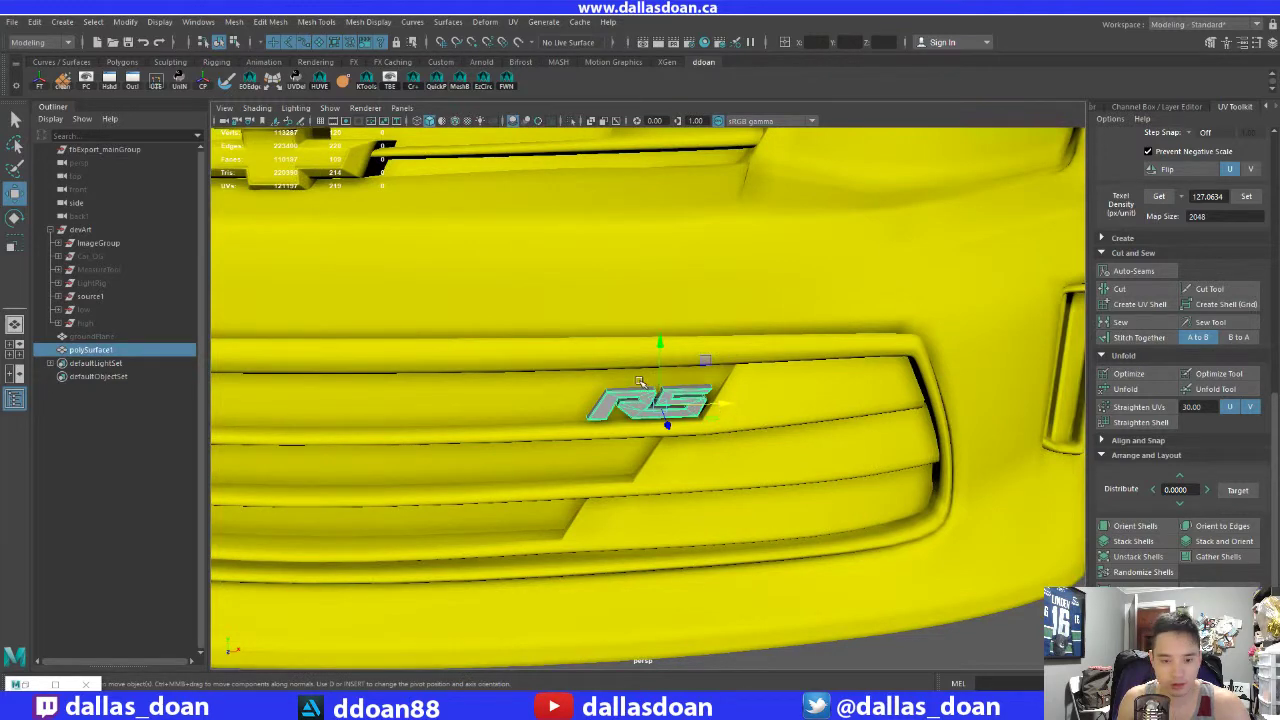
key("f")
left_click_drag(605, 426, 672, 426, "alt")
key("r")
key("w")
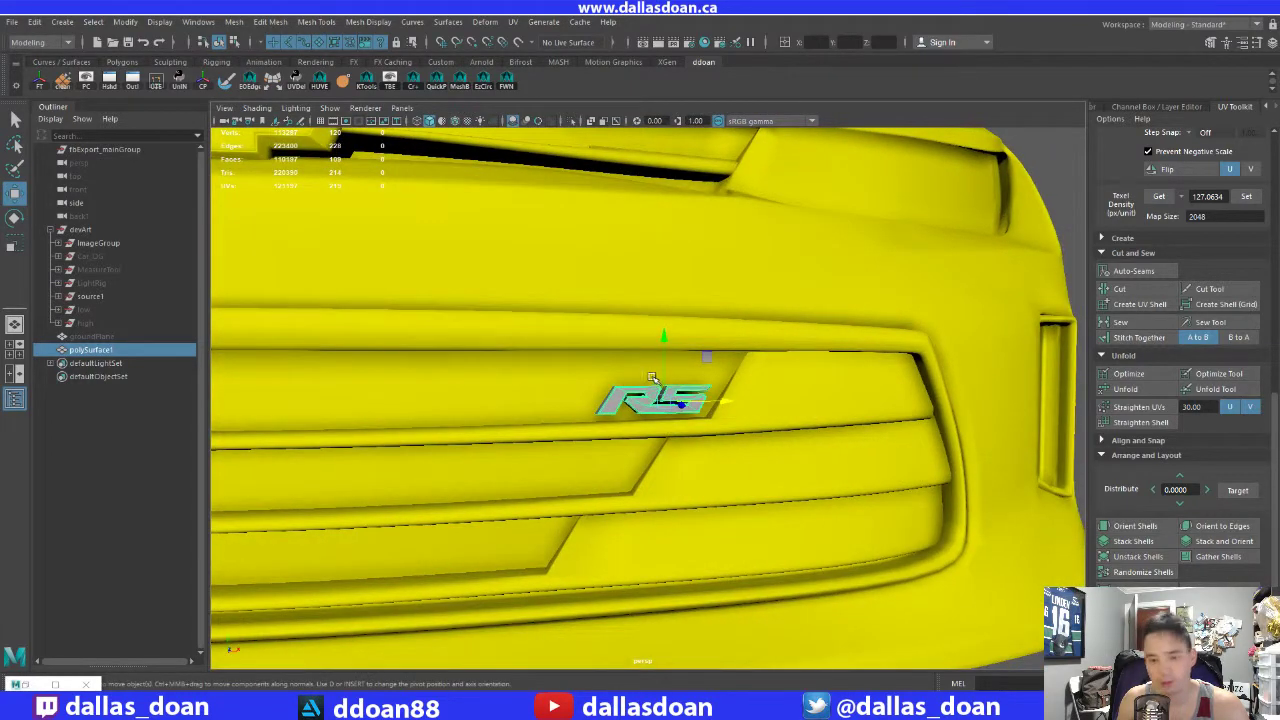
scroll(640, 430, "down", 6)
left_click(836, 598)
scroll(836, 598, "down", 3)
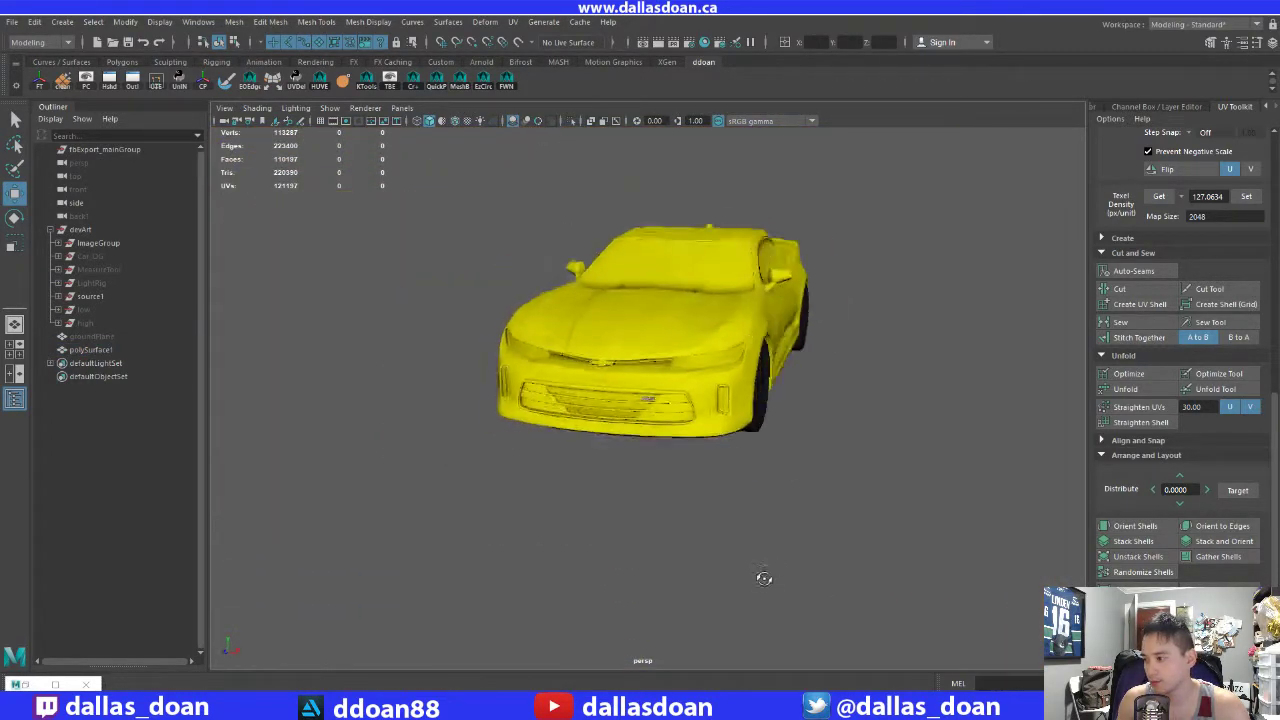
scroll(694, 537, "up", 6)
Step: Select the RS emblem and rename its object in the Outliner to rs_Emblem
left_click(622, 456)
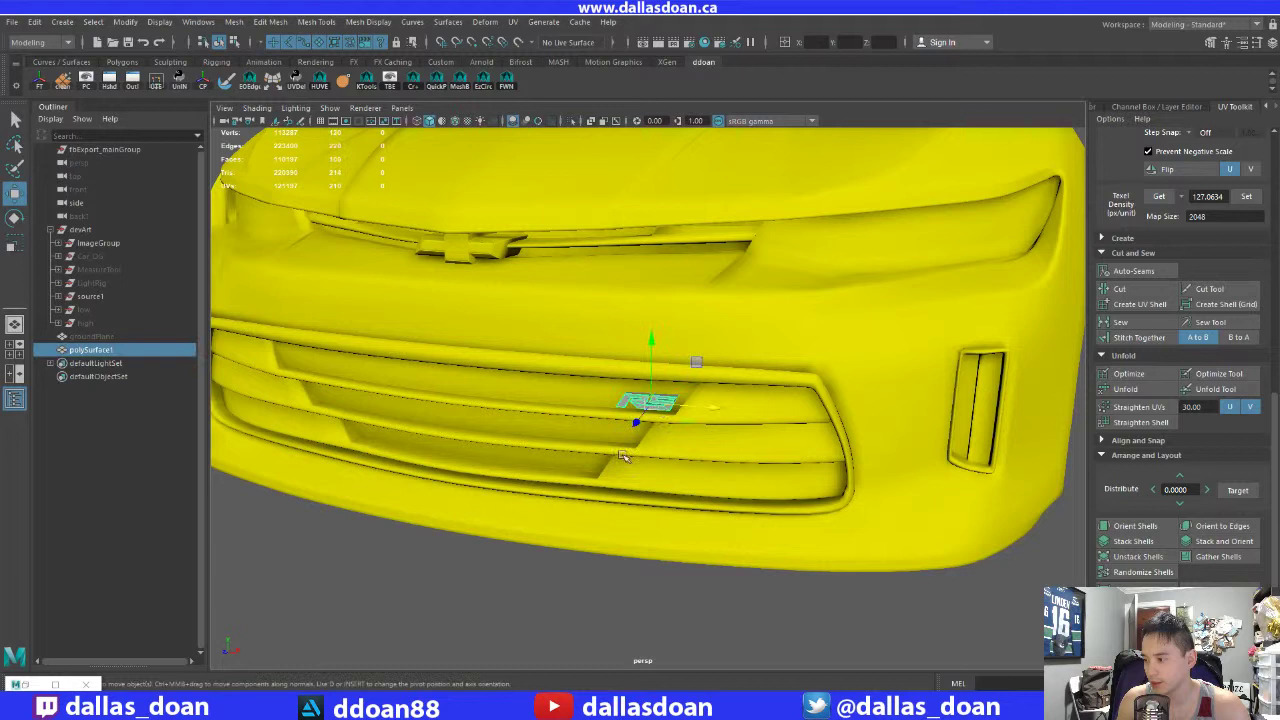
double_click(110, 349)
type("rs")
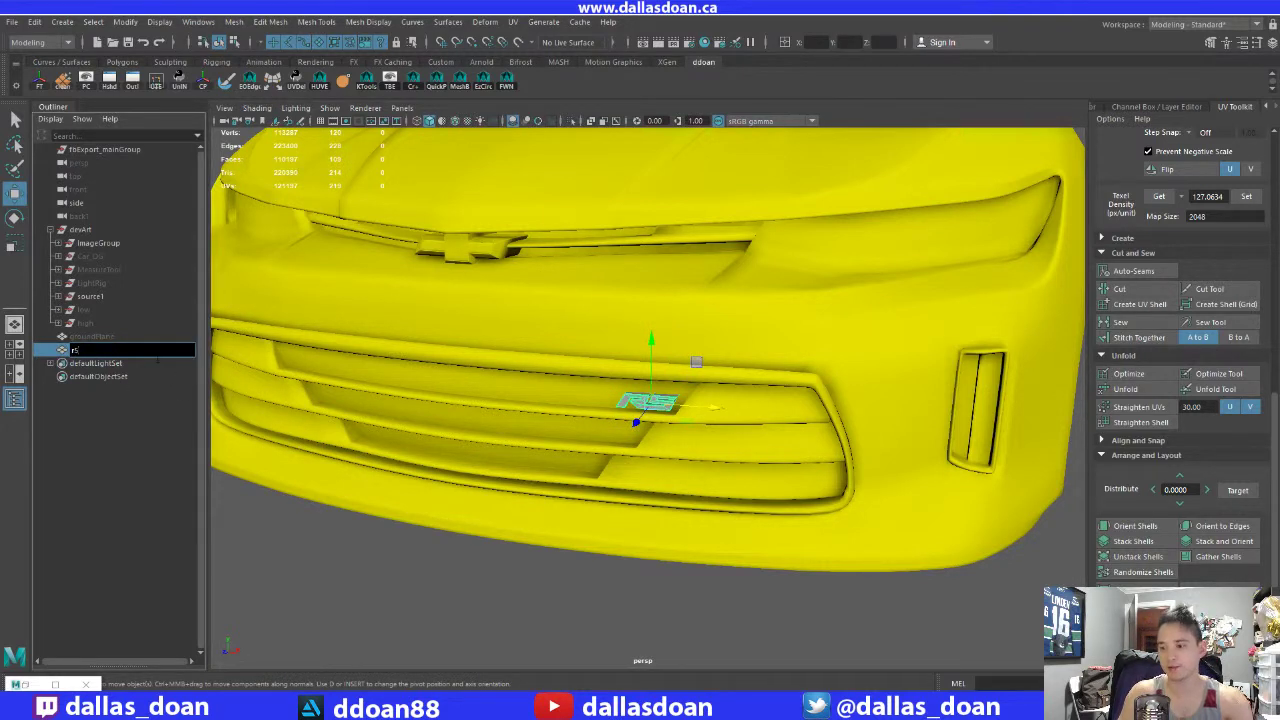
key("Return")
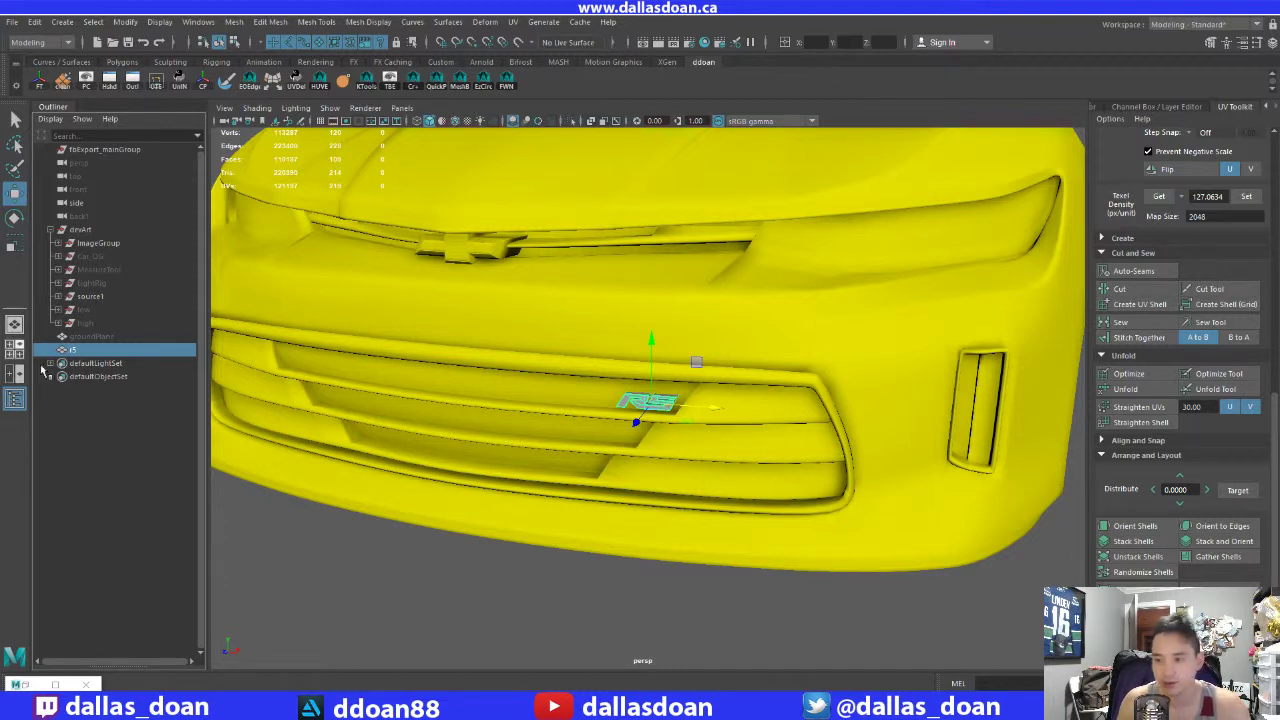
double_click(100, 350)
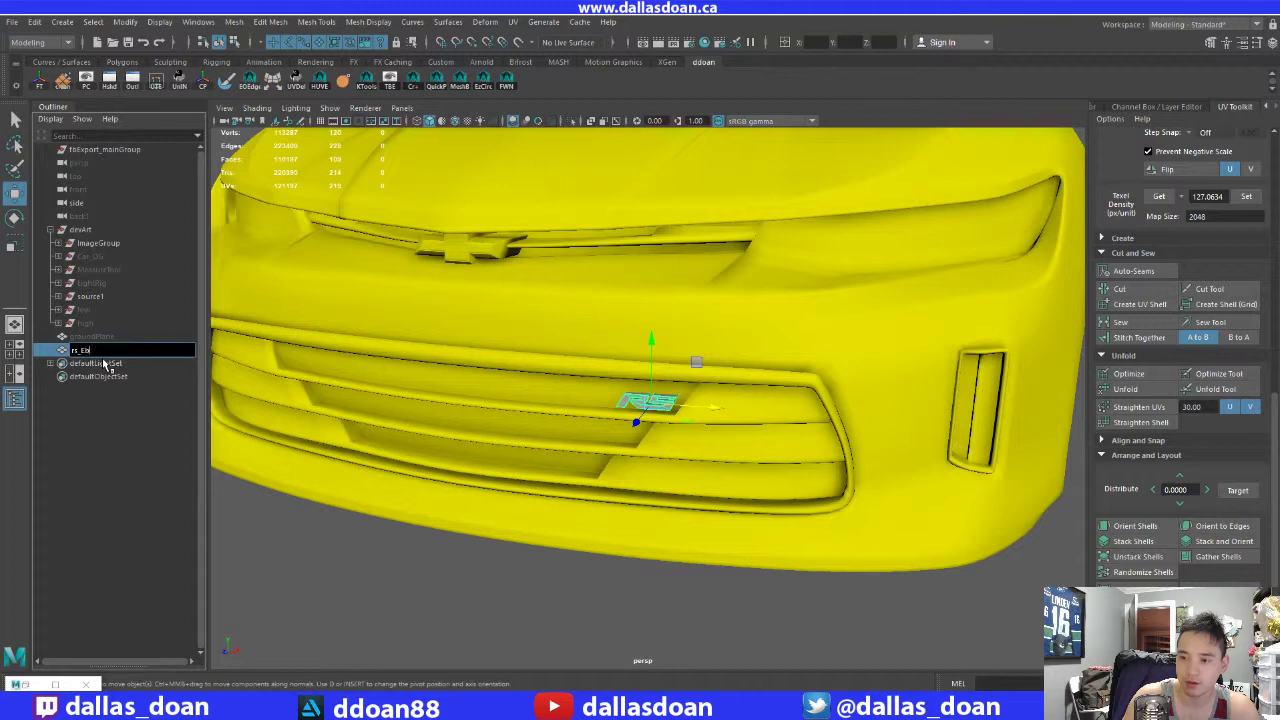
type("_Emblem")
key("Return")
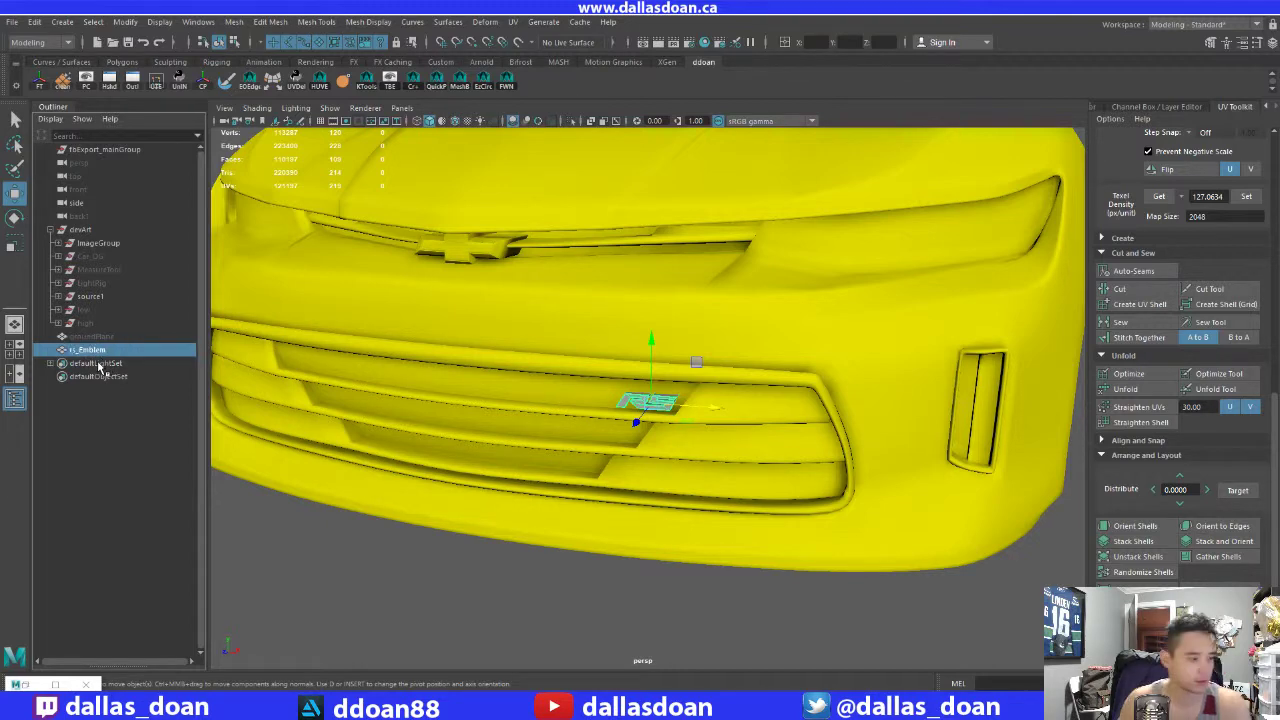
Step: Review the front end from above, reselect the RS emblem and open the UV Editor for it
left_click(606, 622)
scroll(581, 614, "down", 5)
left_click_drag(581, 614, 576, 402, "alt")
scroll(576, 402, "up", 4)
left_click(636, 400)
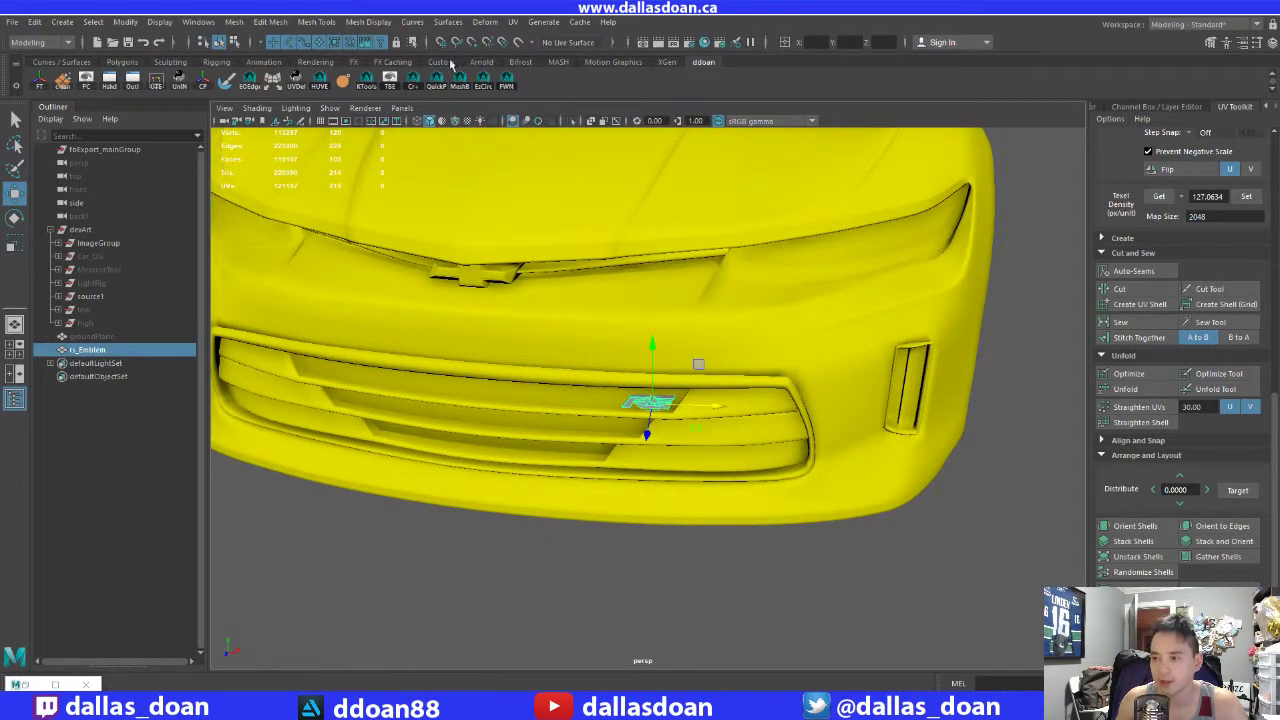
left_click(513, 22)
left_click(534, 48)
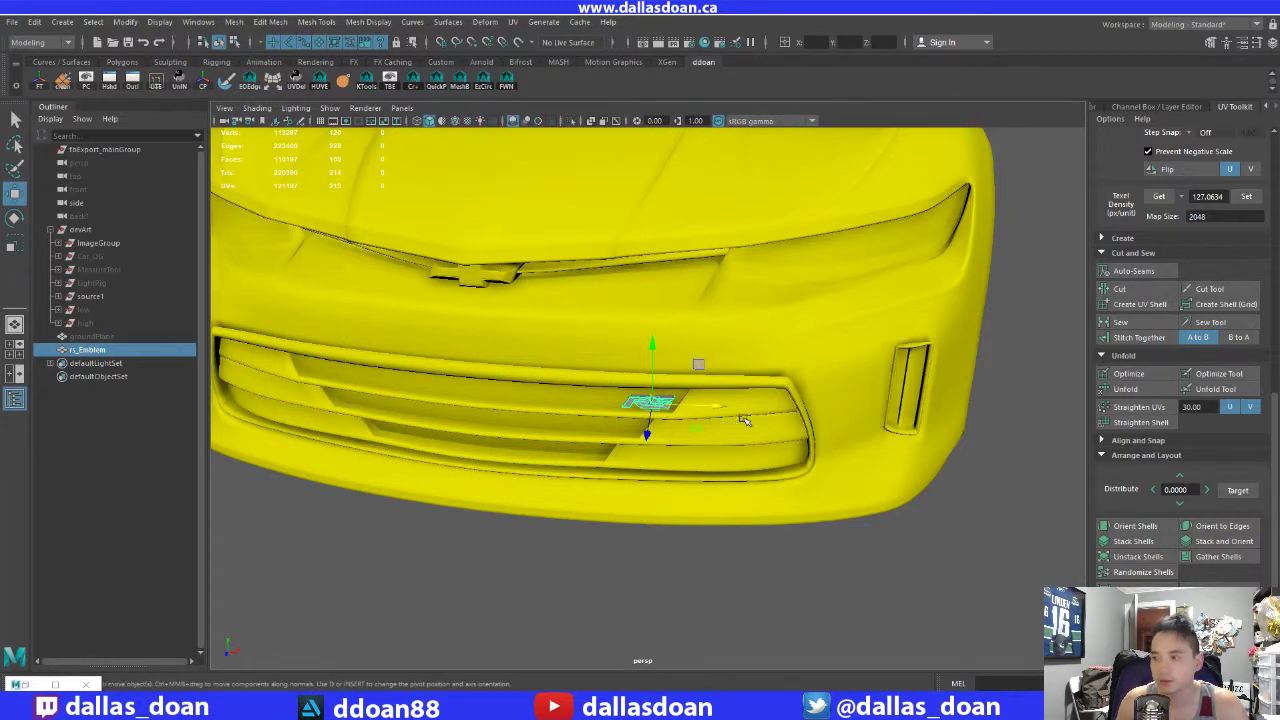
Step: Inspect how the RS emblem sits in the grille opening, both close up and from a front three-quarter view
left_click(723, 609)
scroll(595, 481, "up", 3)
left_click_drag(595, 481, 595, 528, "alt")
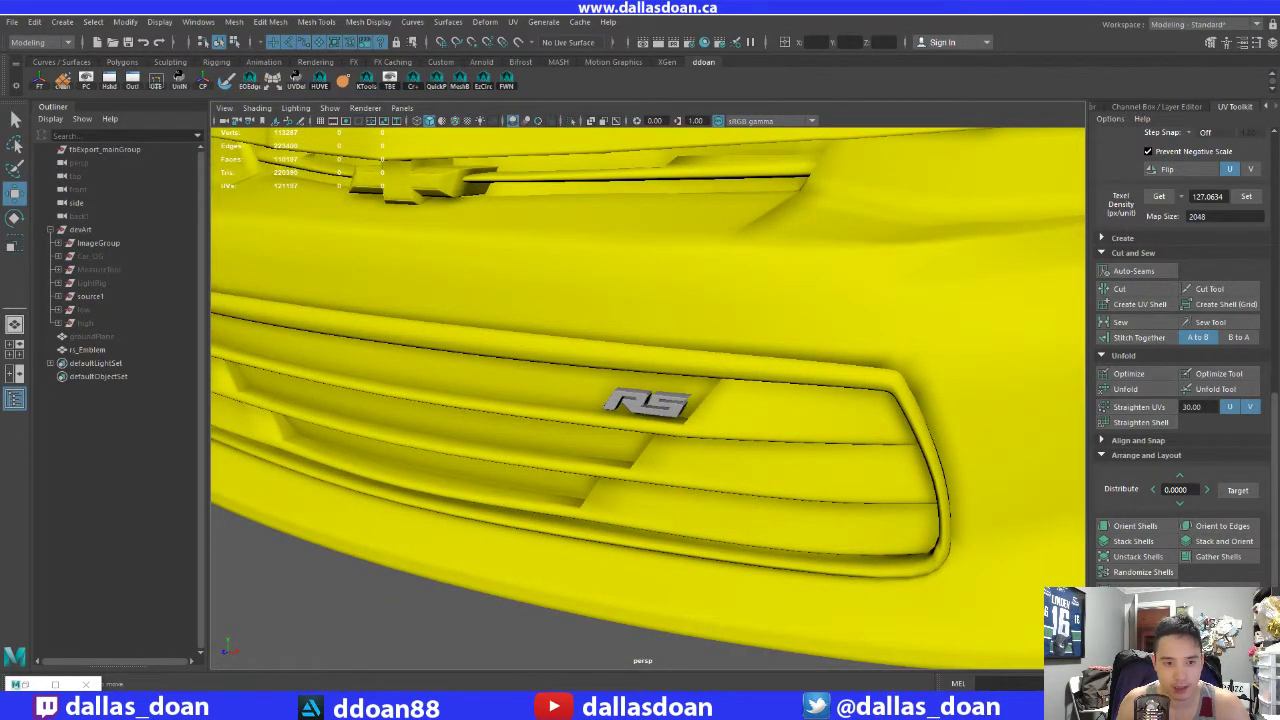
left_click_drag(1279, 62, 0, 124)
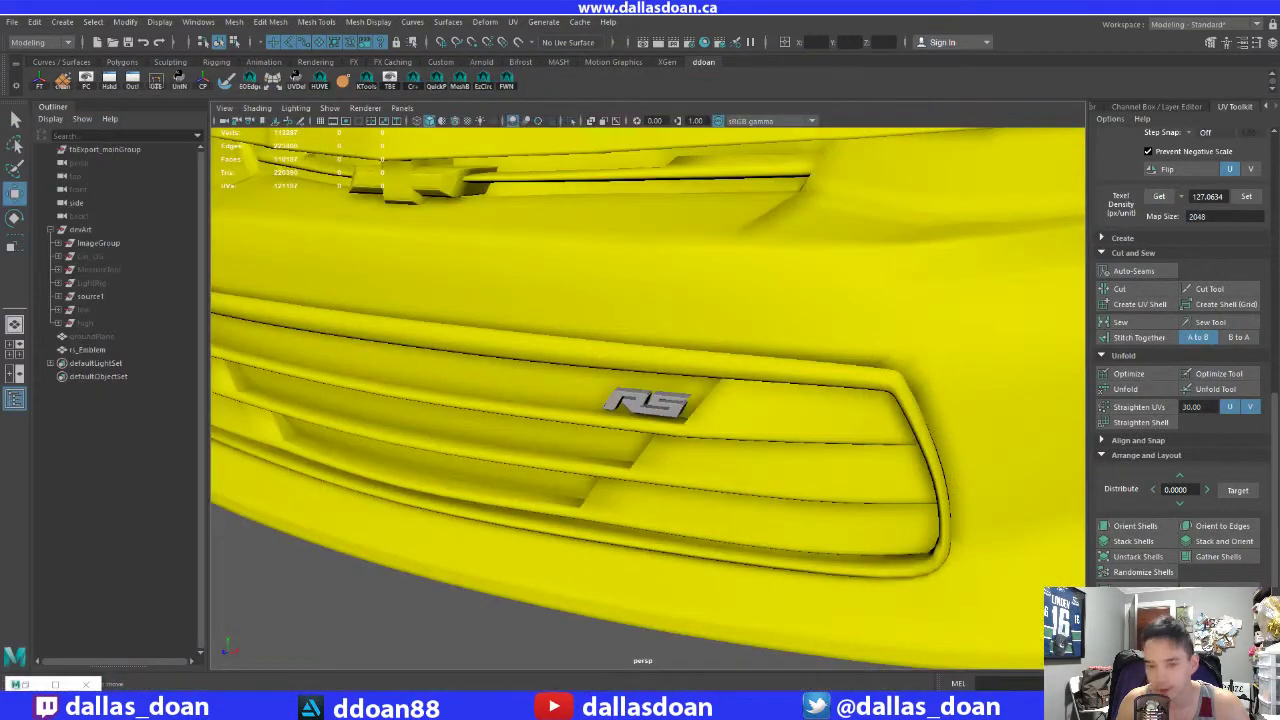
scroll(843, 410, "down", 5)
left_click(650, 408)
scroll(660, 425, "up", 6)
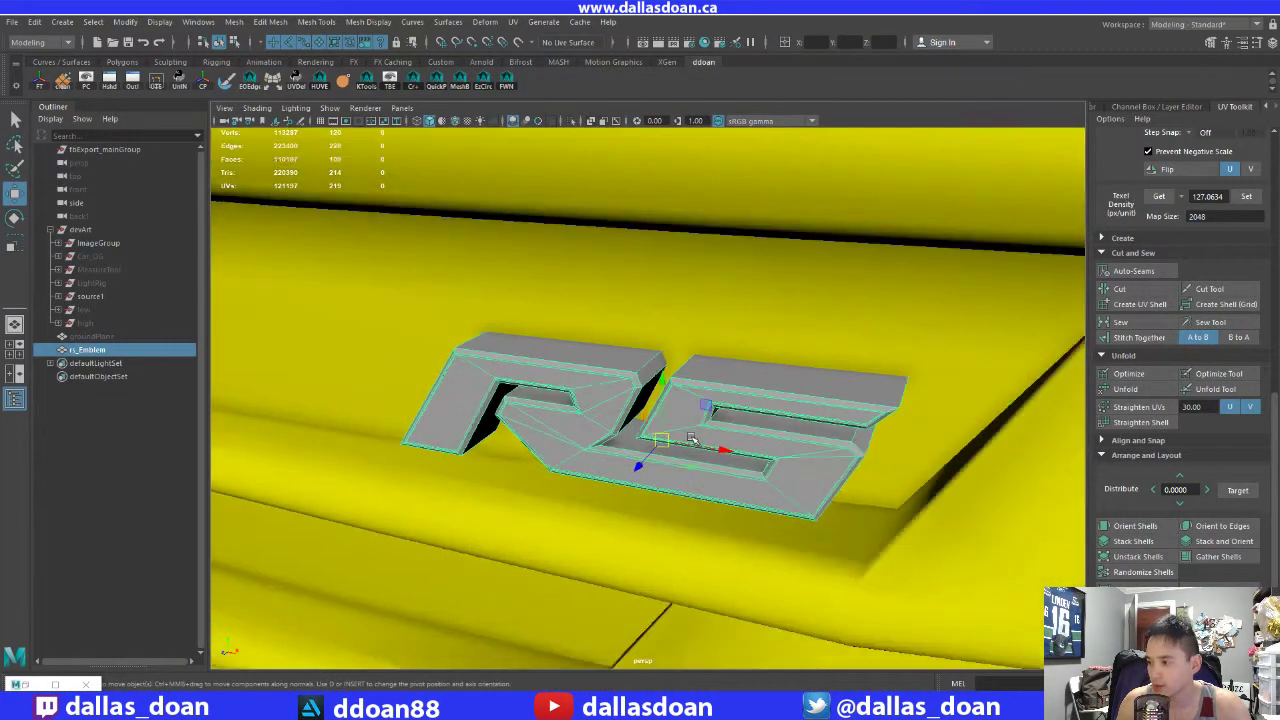
scroll(677, 438, "down", 5)
scroll(677, 438, "down", 5)
left_click_drag(677, 438, 650, 442, "alt")
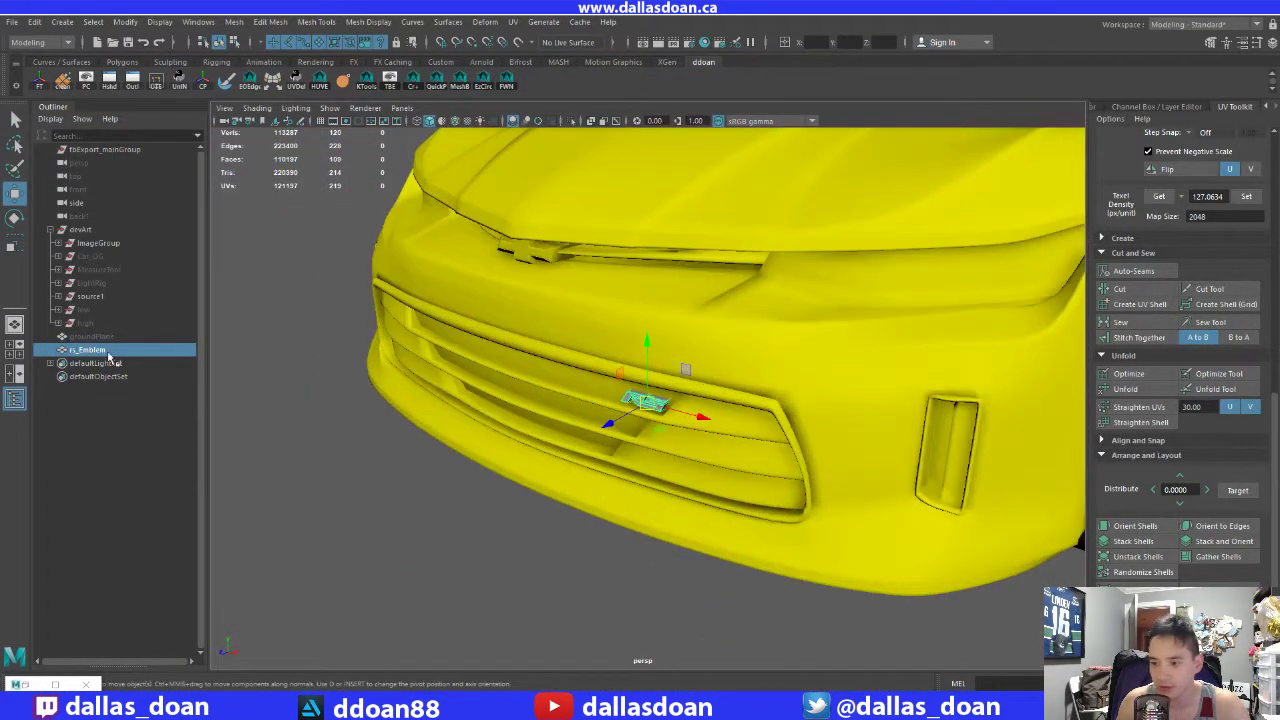
Step: Rename the emblem rs_Emblem_Front, duplicate it and name the copy rs_Emblem_Back
double_click(86, 350)
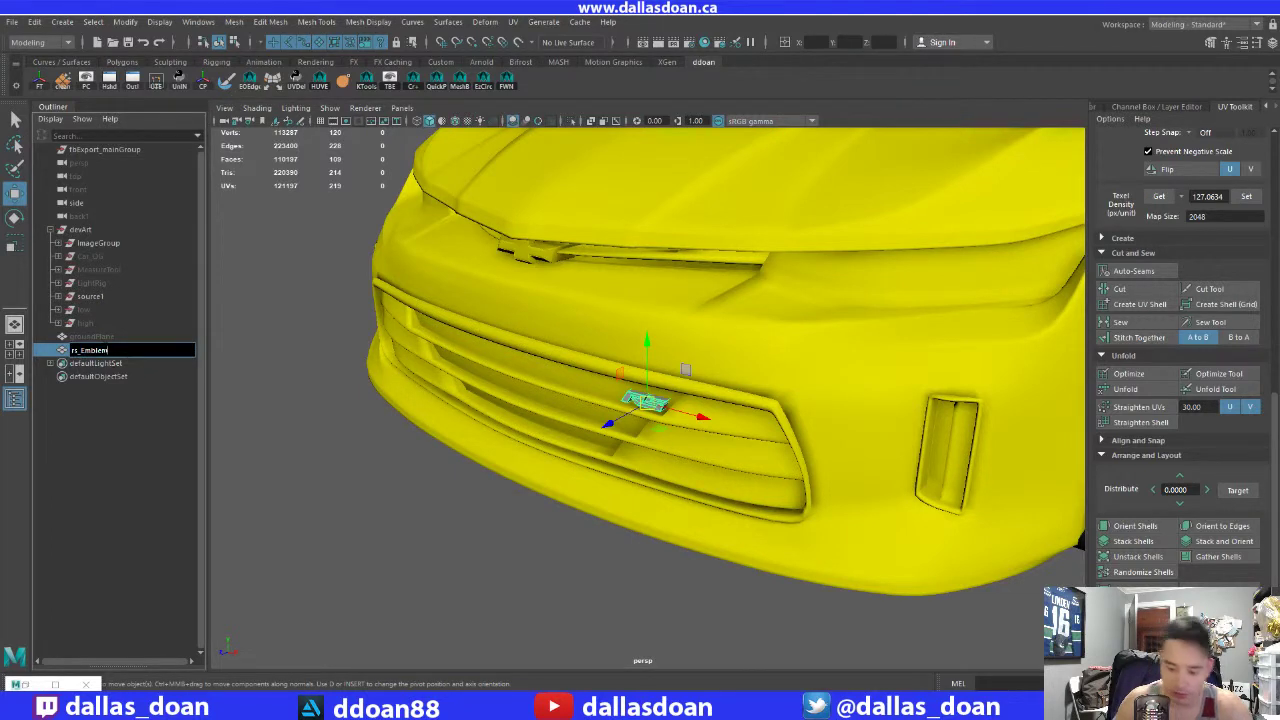
key("Return")
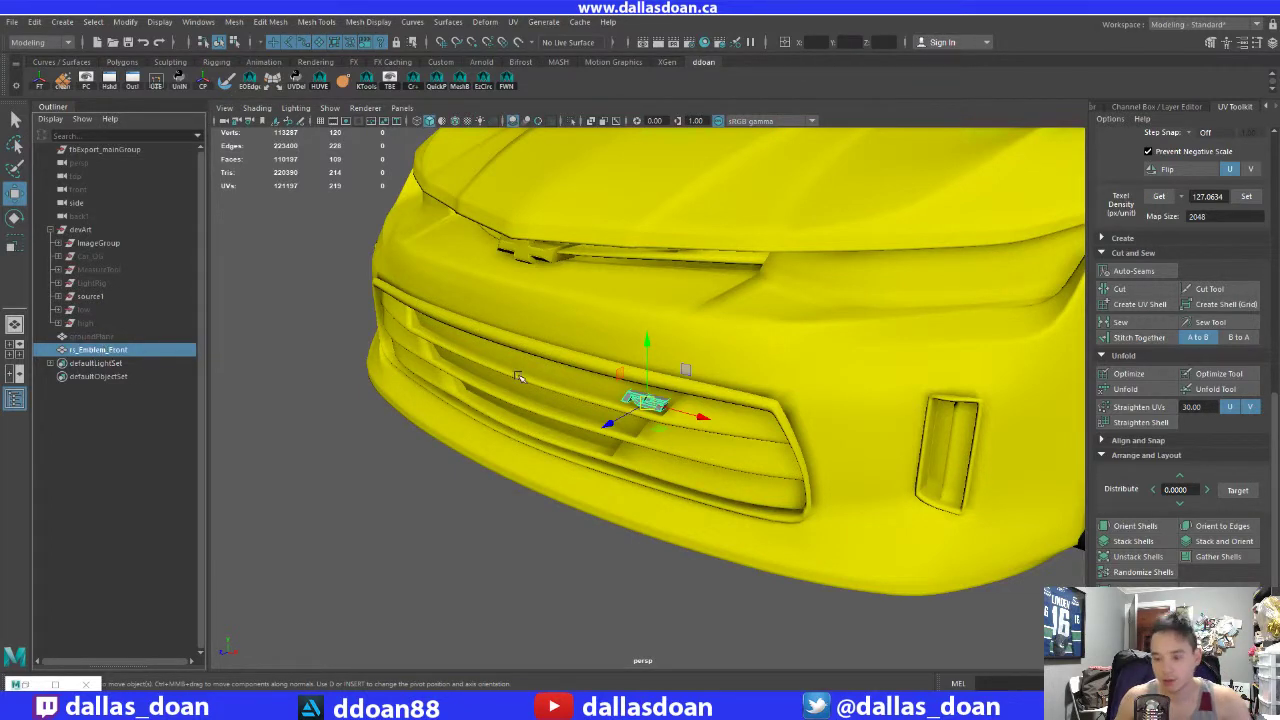
key("ctrl+d")
double_click(155, 364)
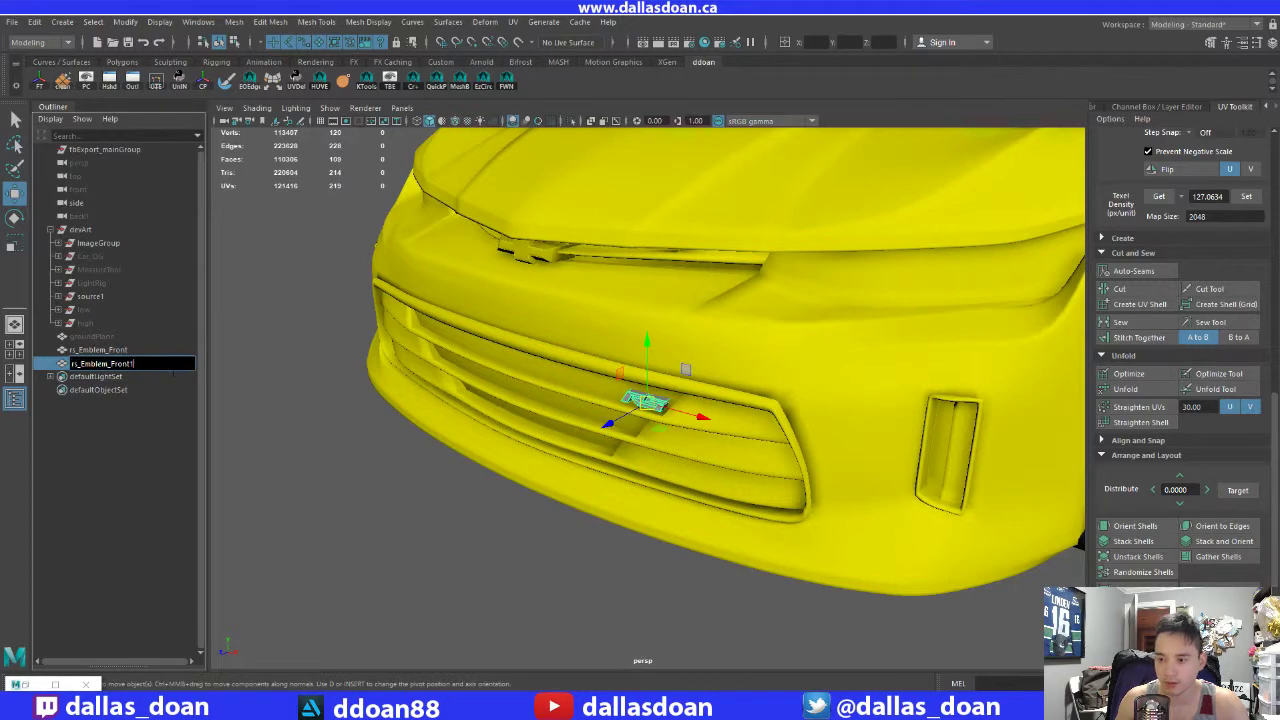
type("Back")
key("Return")
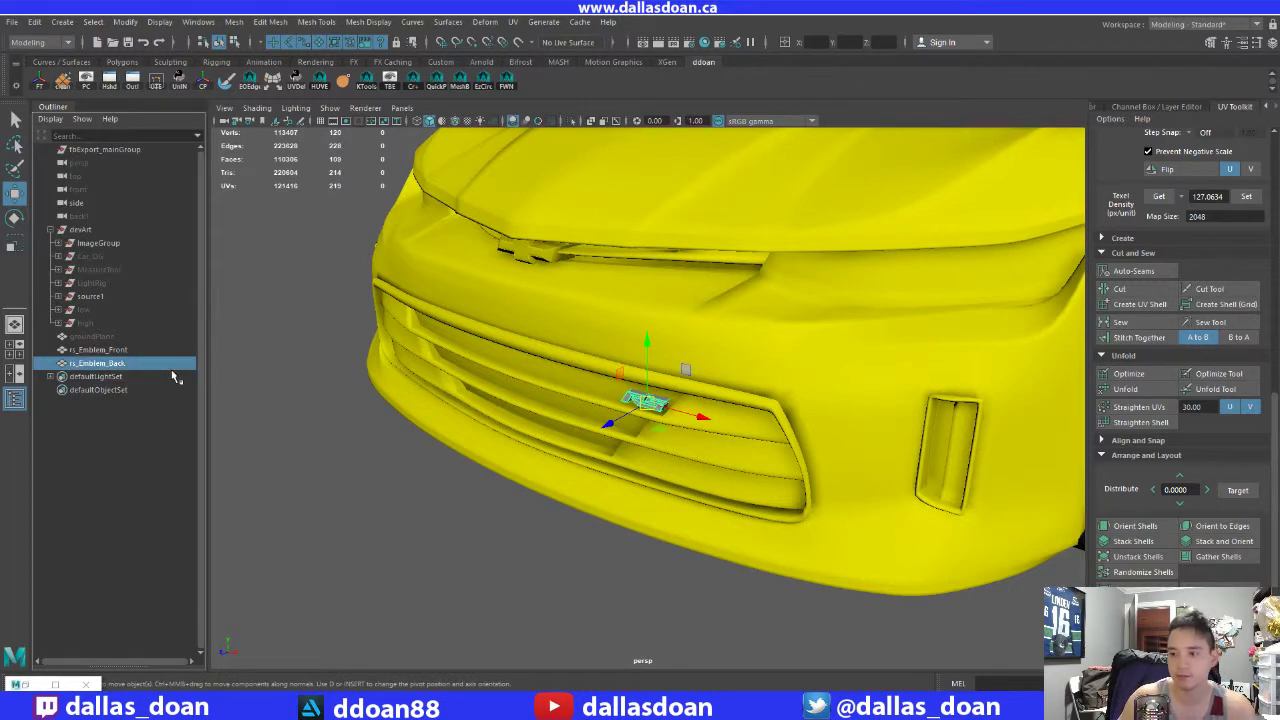
Step: Move rs_Emblem_Back from the front grille to the car's rear end, at about Z -217
scroll(487, 423, "down", 5)
left_click_drag(487, 423, 699, 380, "alt")
scroll(519, 428, "down", 5)
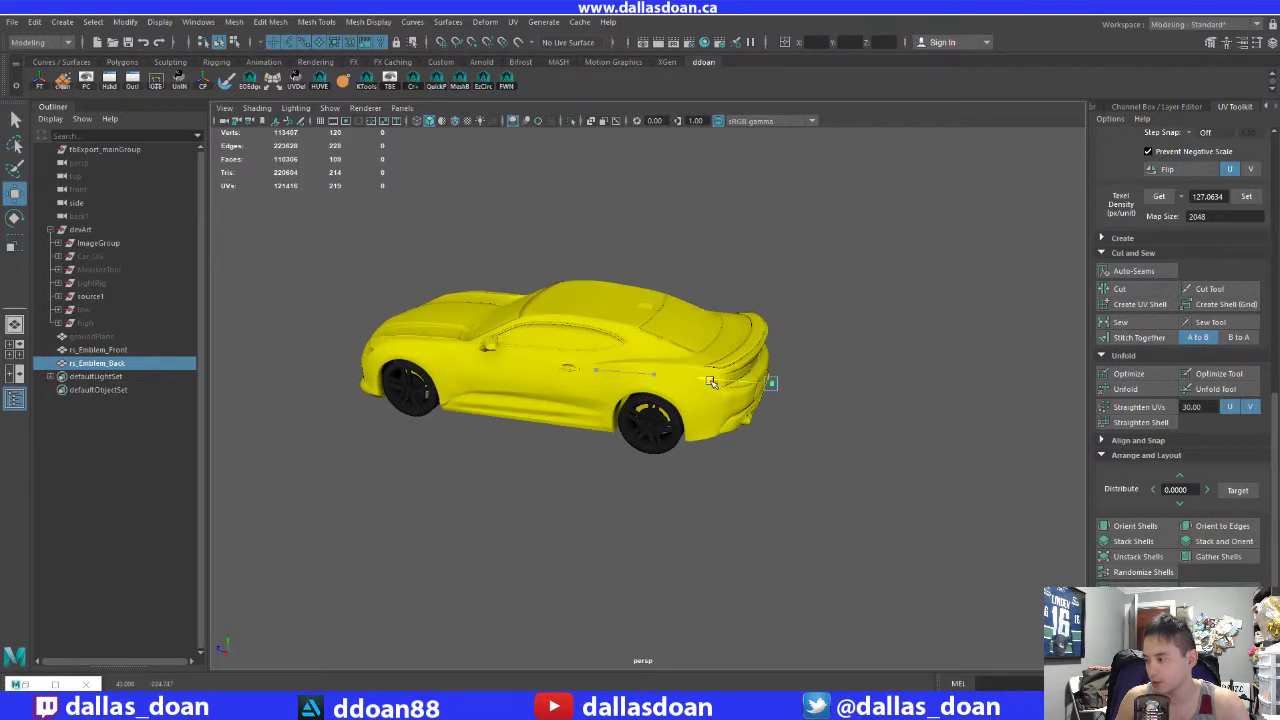
key("f")
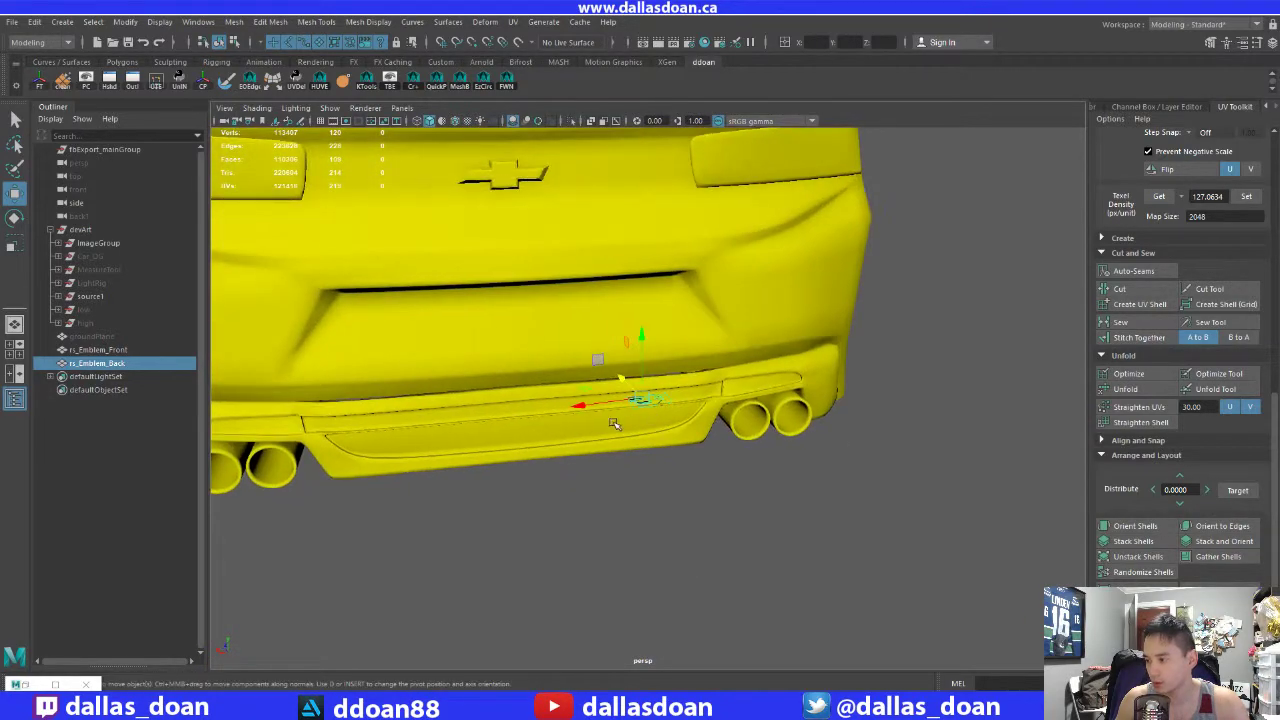
Step: Rotate rs_Emblem_Back to 180 degrees about Y so it faces backwards, with its transform values shown
key("e")
key("ctrl+a")
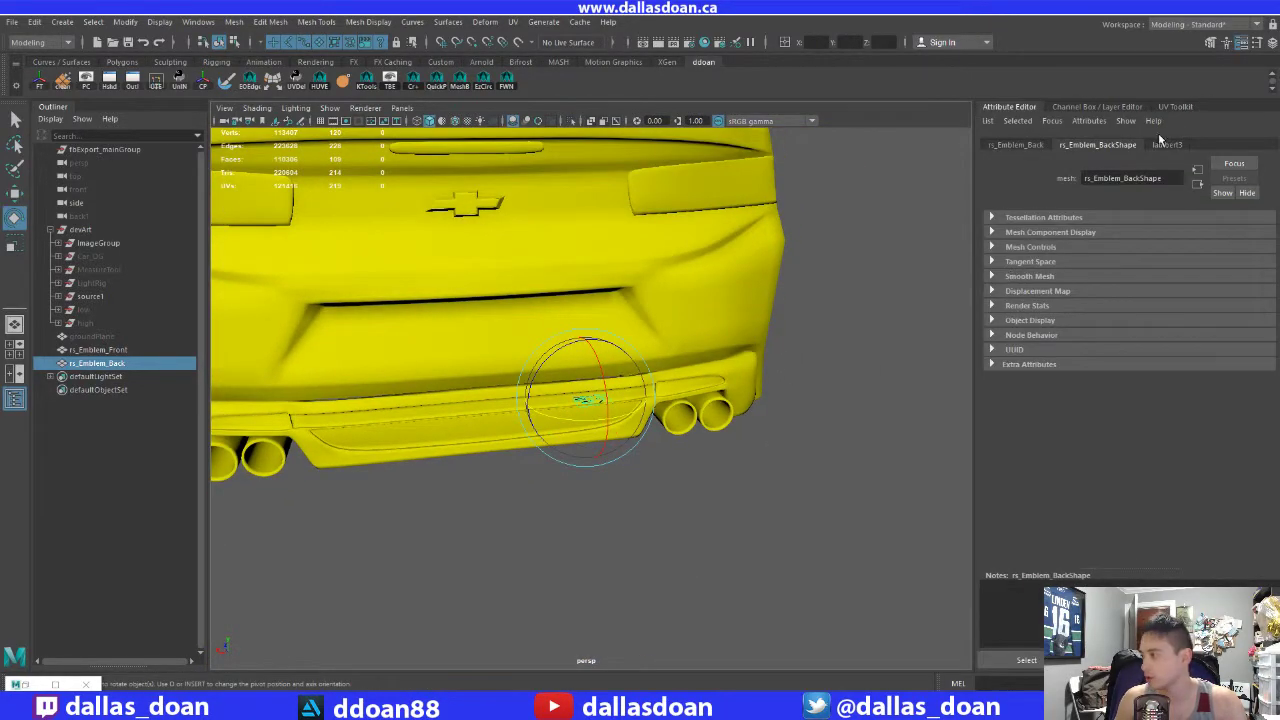
key("ctrl+a")
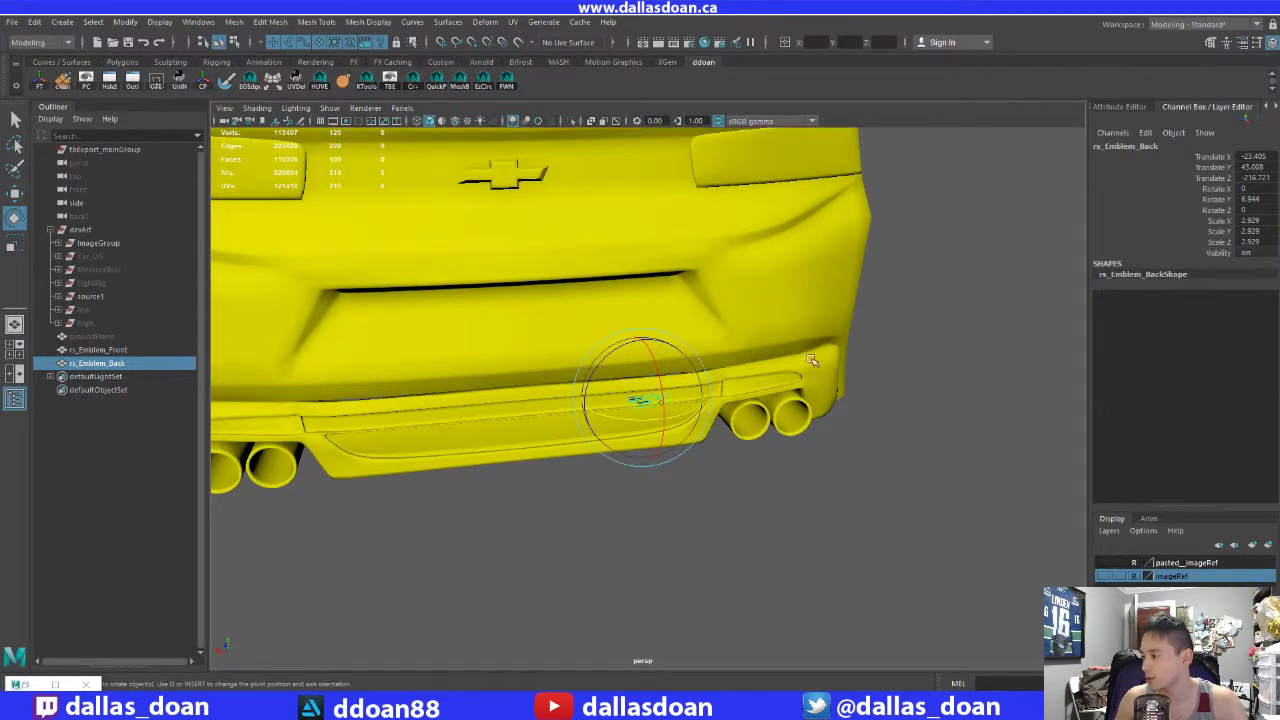
left_click_drag(832, 346, 828, 371, "alt")
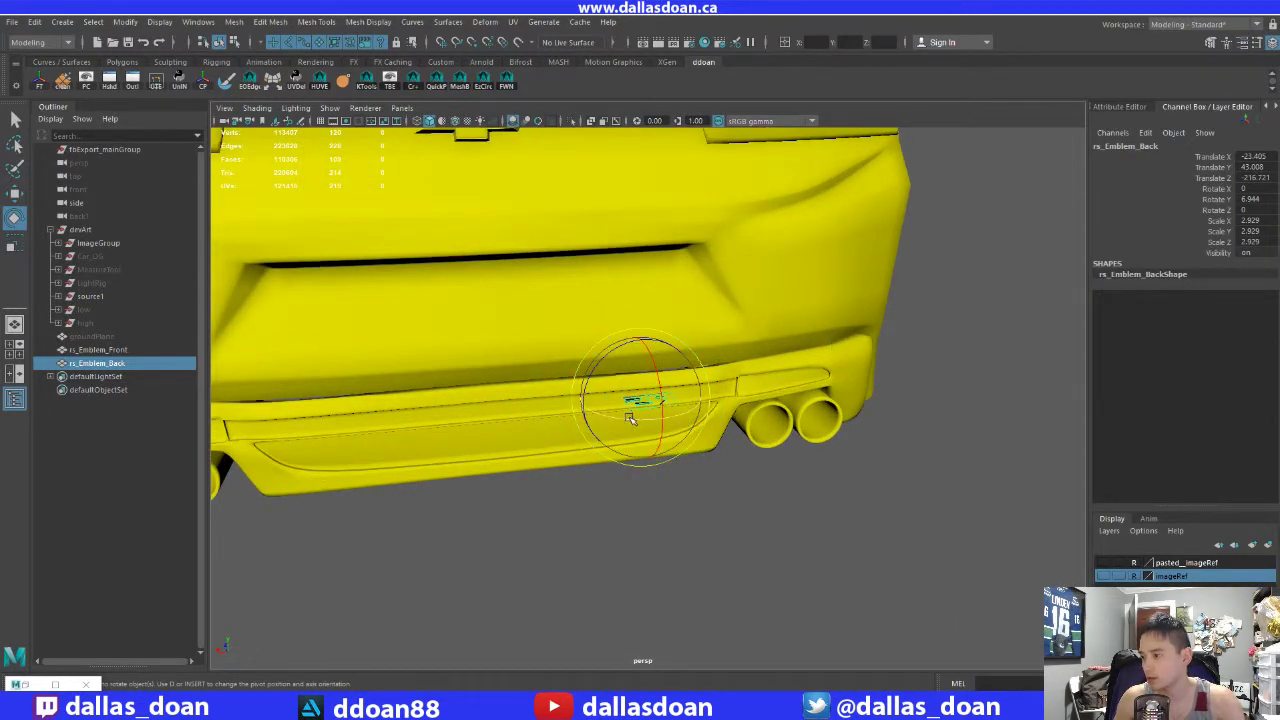
left_click_drag(632, 418, 986, 240)
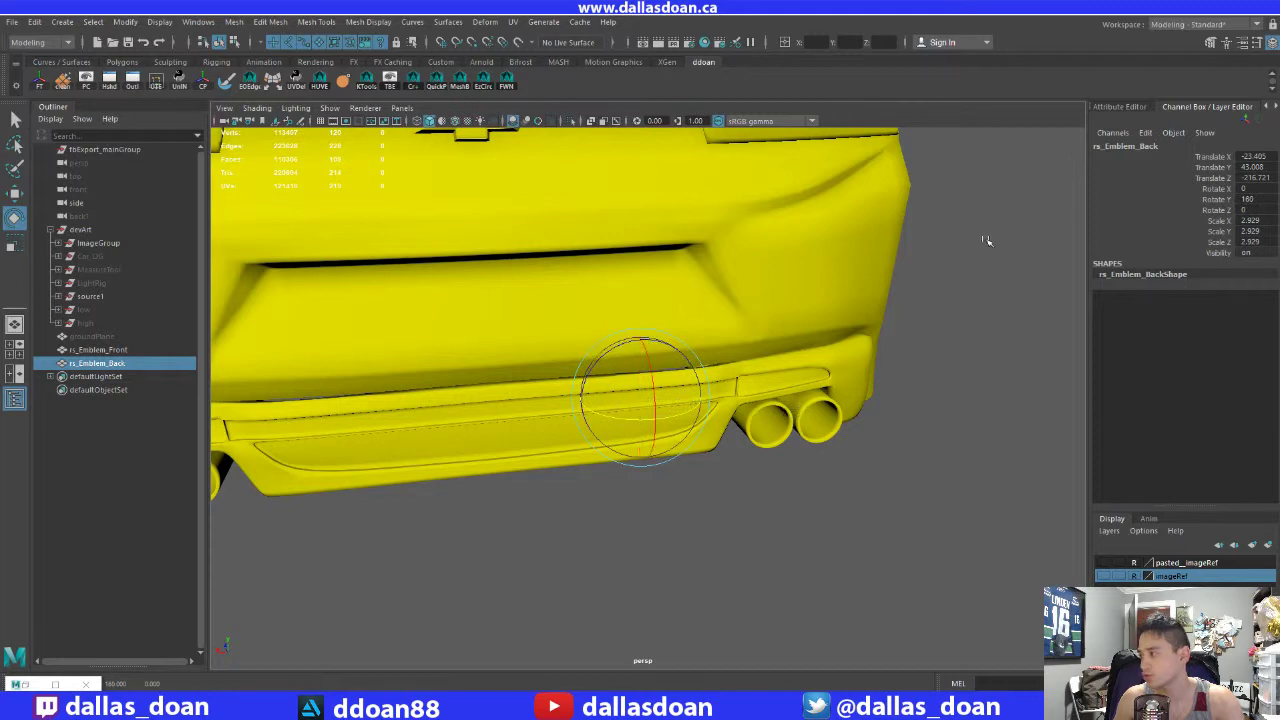
Step: Pull the emblem out of the body and place it on the rear bumper above the left exhaust tips, at about X 51, Y 64
key("w")
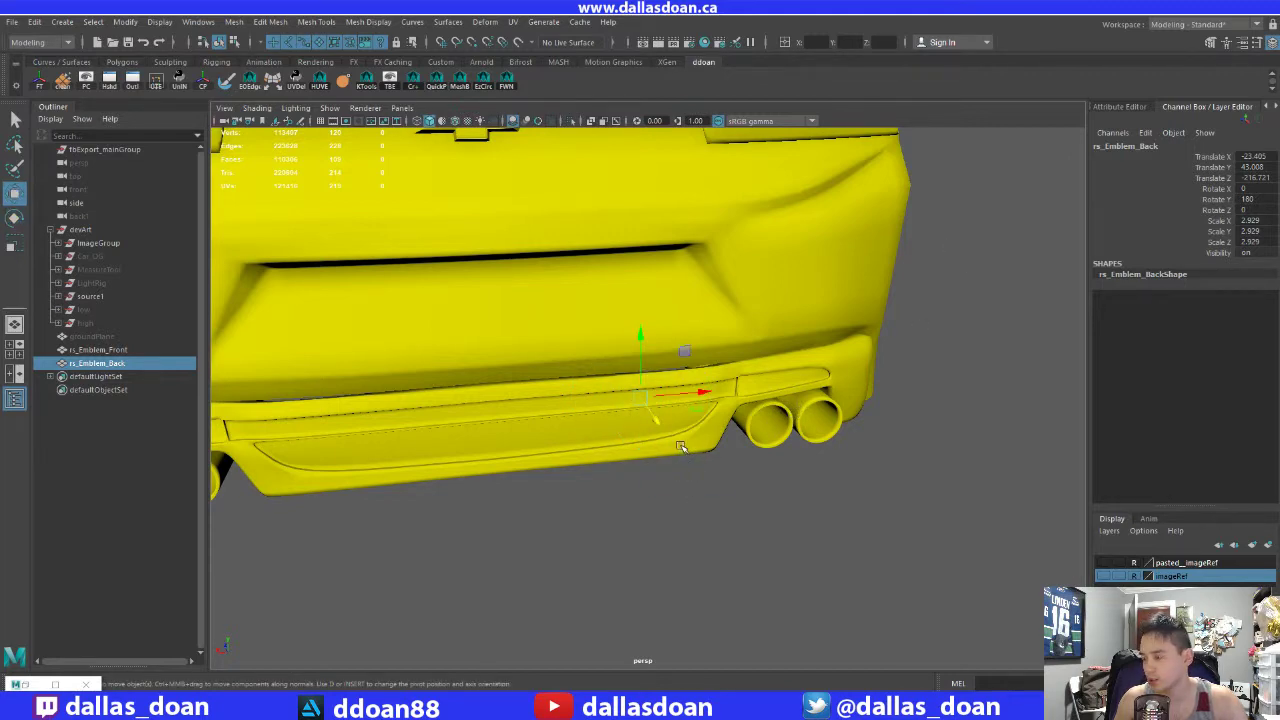
key("e")
key("w")
left_click_drag(658, 422, 450, 428)
middle_click_drag(585, 420, 905, 424, "alt")
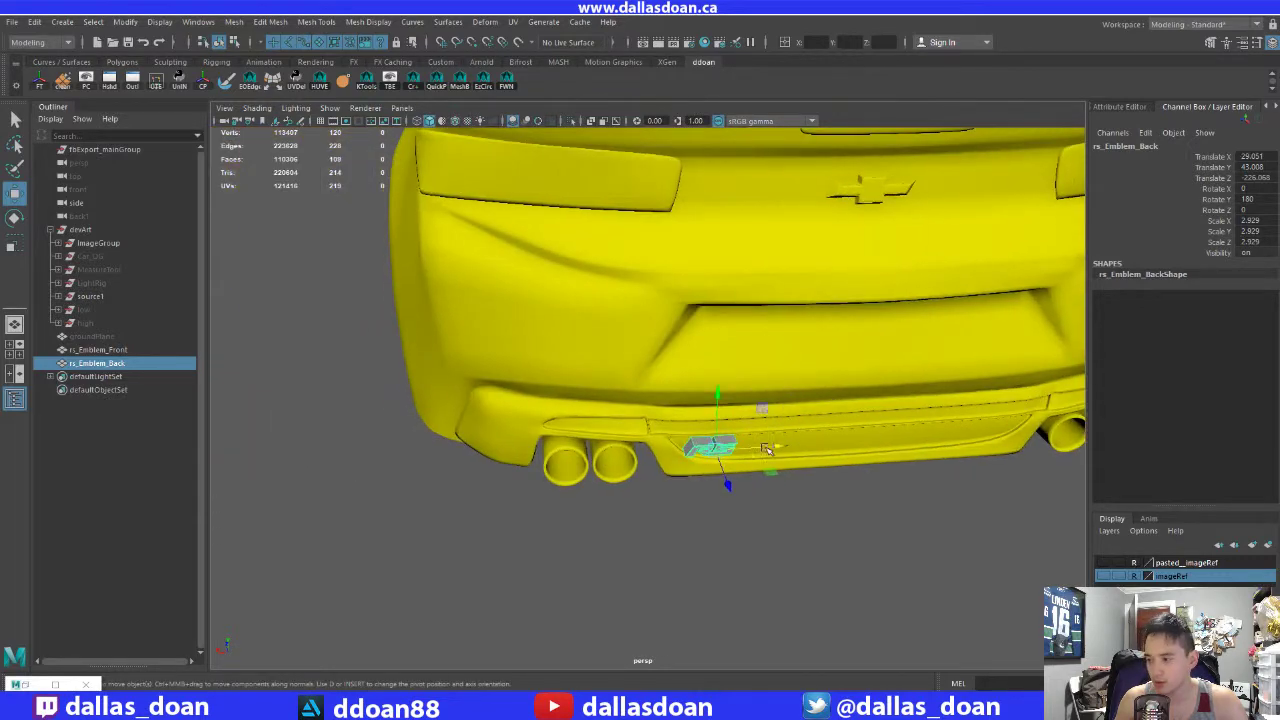
left_click_drag(768, 448, 735, 422)
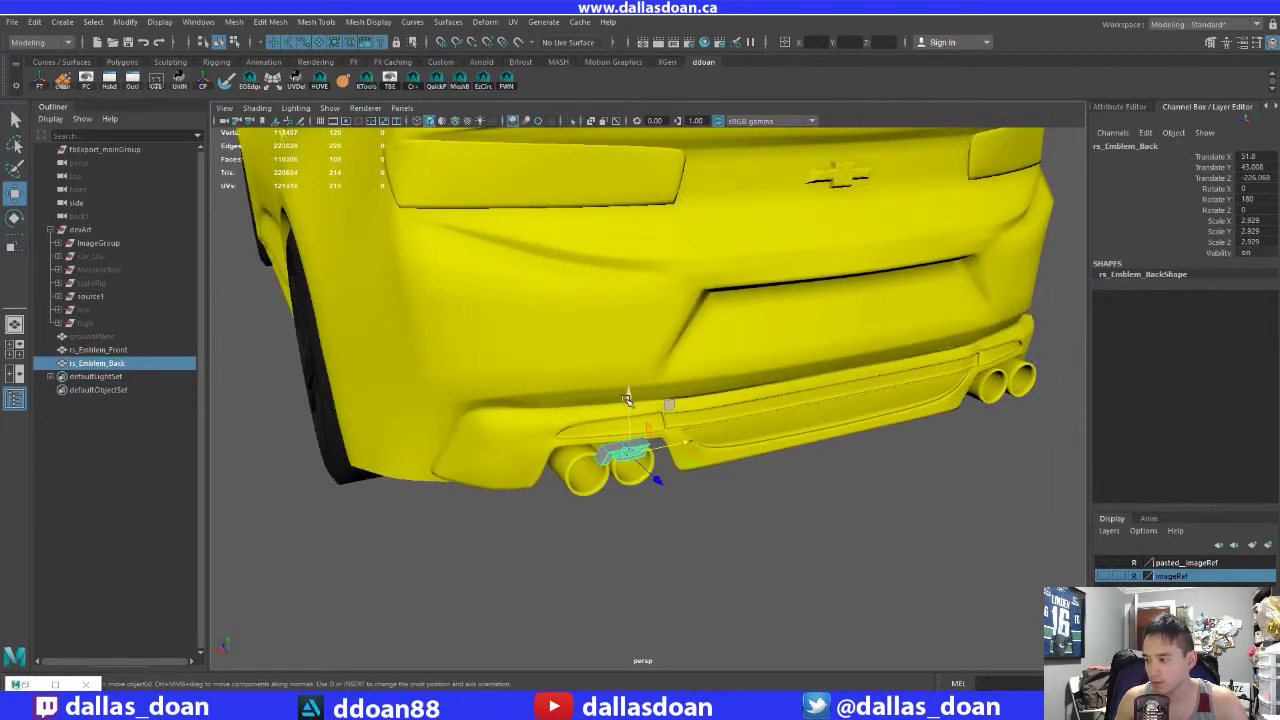
left_click_drag(629, 412, 729, 371)
Step: Rotate the rear emblem to about 165 degrees about Y to follow the curve of the bumper corner
key("f")
scroll(690, 455, "down", 4)
scroll(591, 344, "down", 4)
scroll(721, 358, "down", 4)
key("e")
left_click_drag(684, 411, 676, 413)
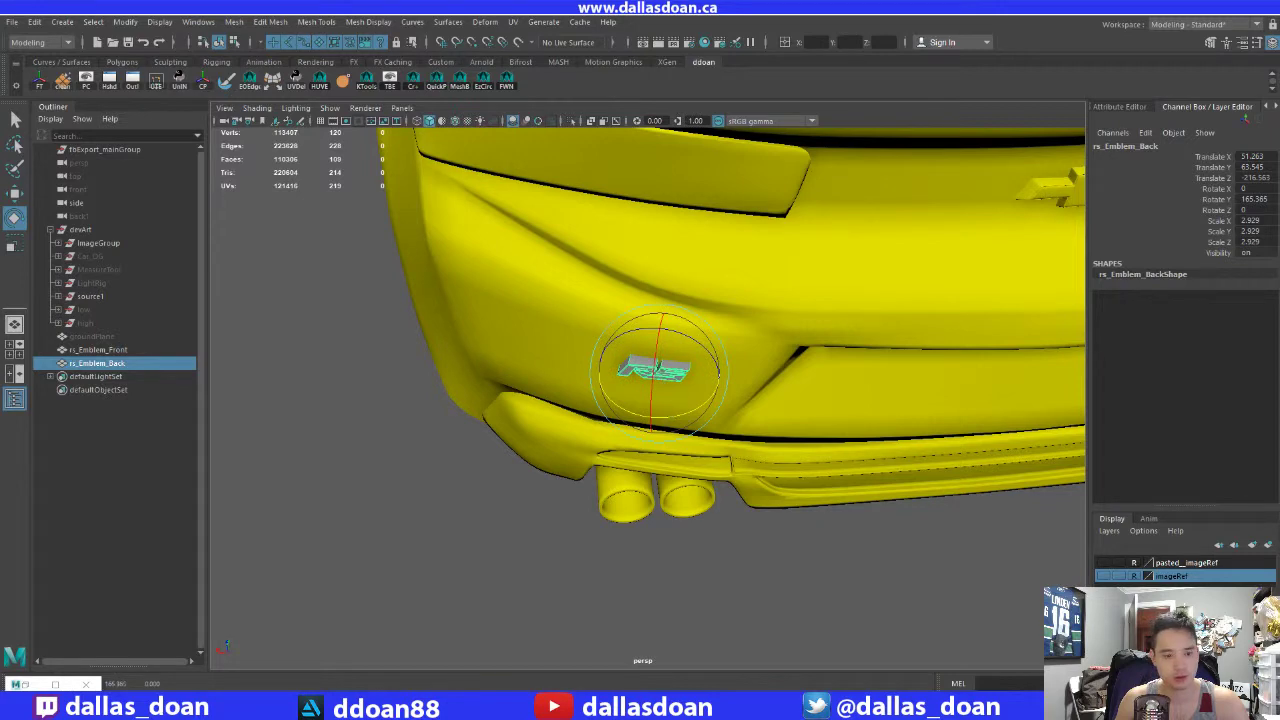
Step: Seat the rear emblem against the bumper surface, tilt it to about X 3.7, Y 162.4 and Z 0.2 degrees, and deselect it
scroll(460, 400, "up", 3)
left_click_drag(460, 400, 585, 450, "alt")
key("w")
left_click_drag(717, 399, 594, 487)
scroll(577, 377, "up", 5)
scroll(577, 377, "down", 3)
key("e")
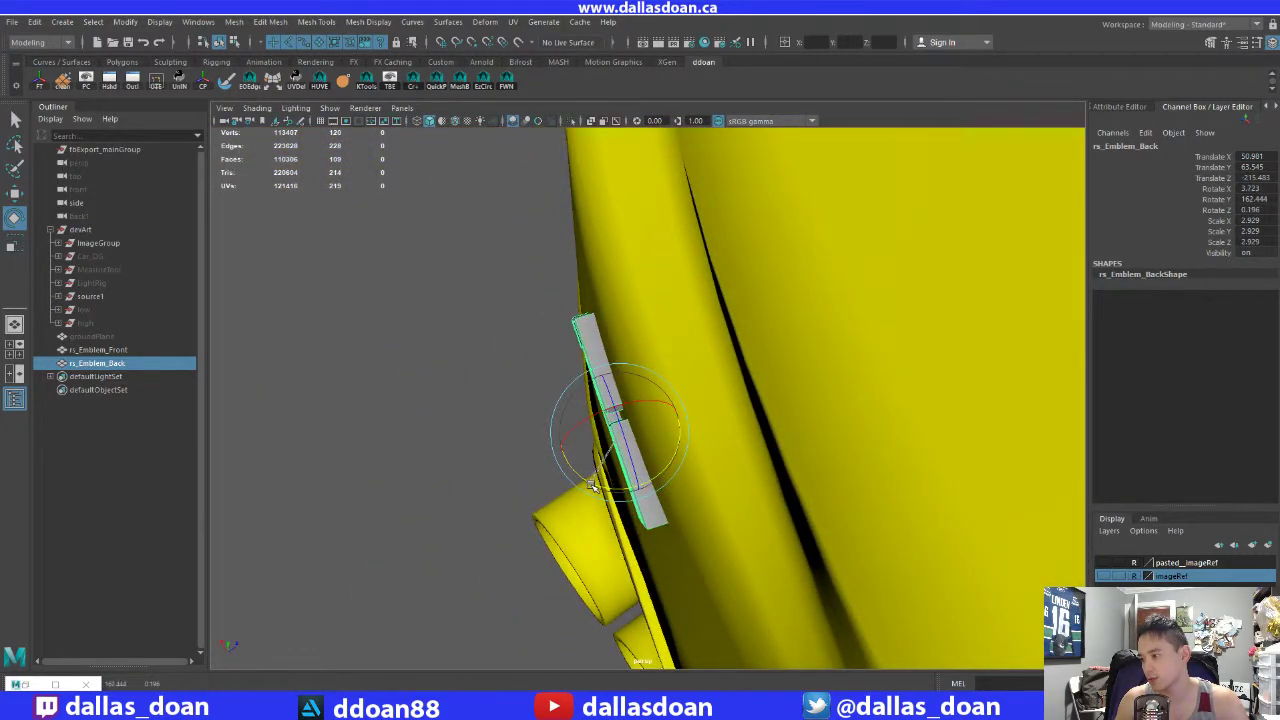
left_click_drag(484, 427, 700, 360, "alt")
key("w")
left_click(818, 406)
scroll(811, 406, "down", 5)
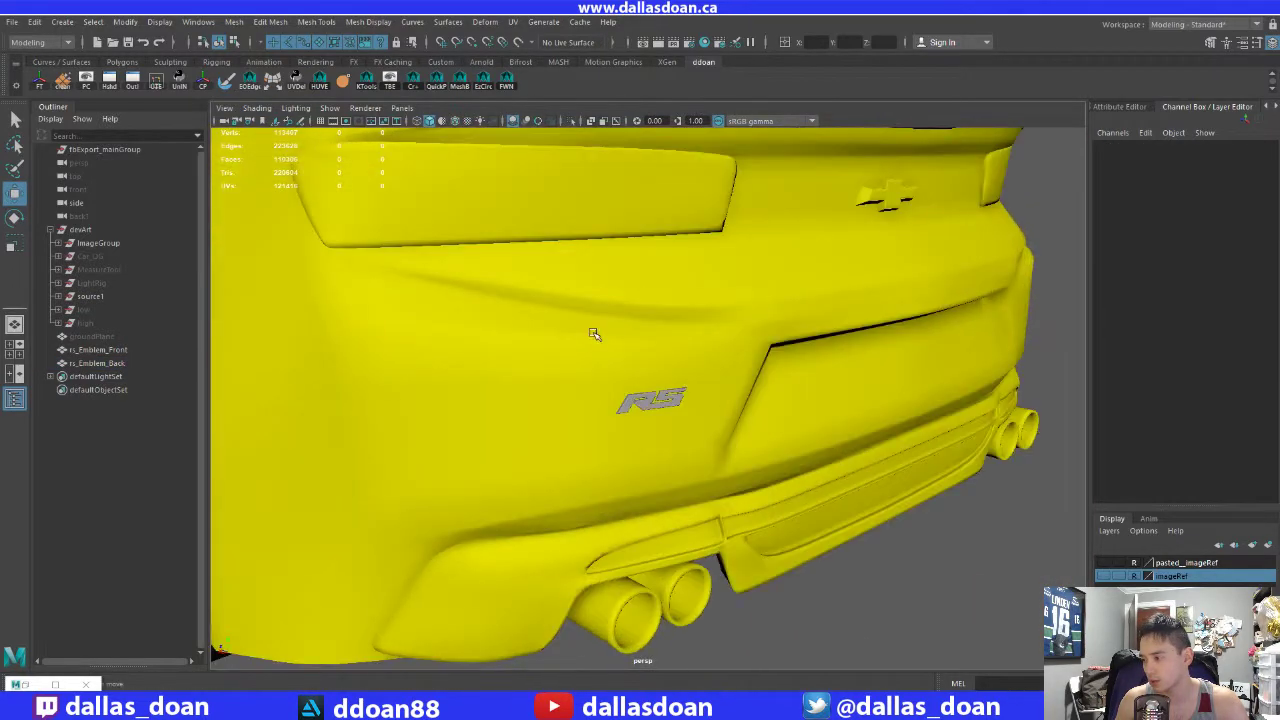